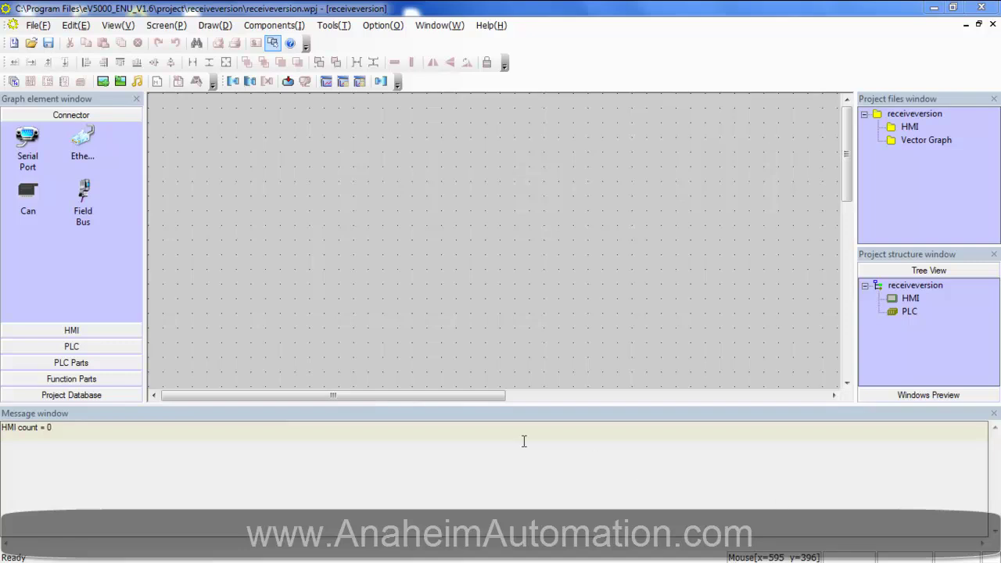
- Create a new project named ASCIISend, replacing the existing project of that name
left_click(37, 26)
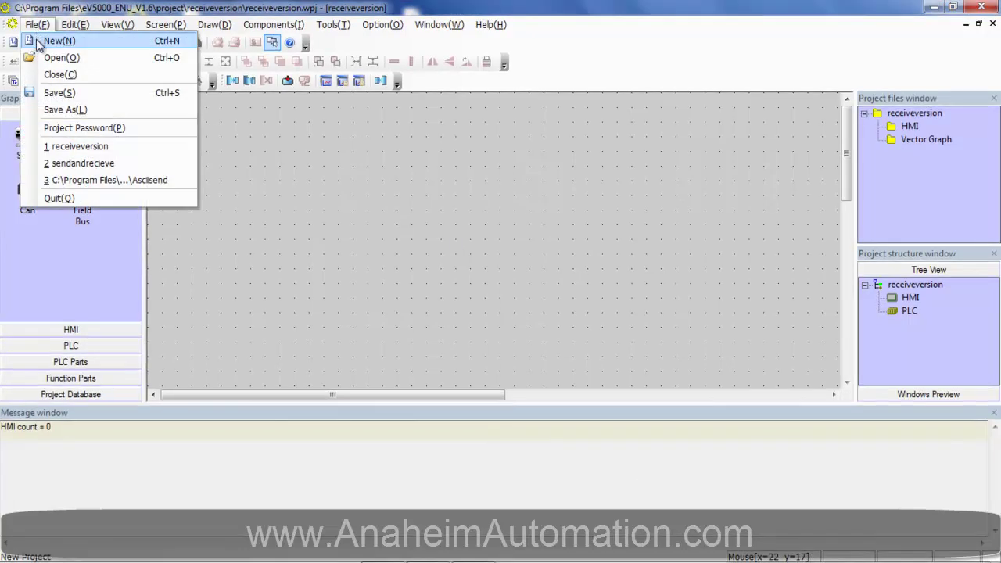
left_click(36, 39)
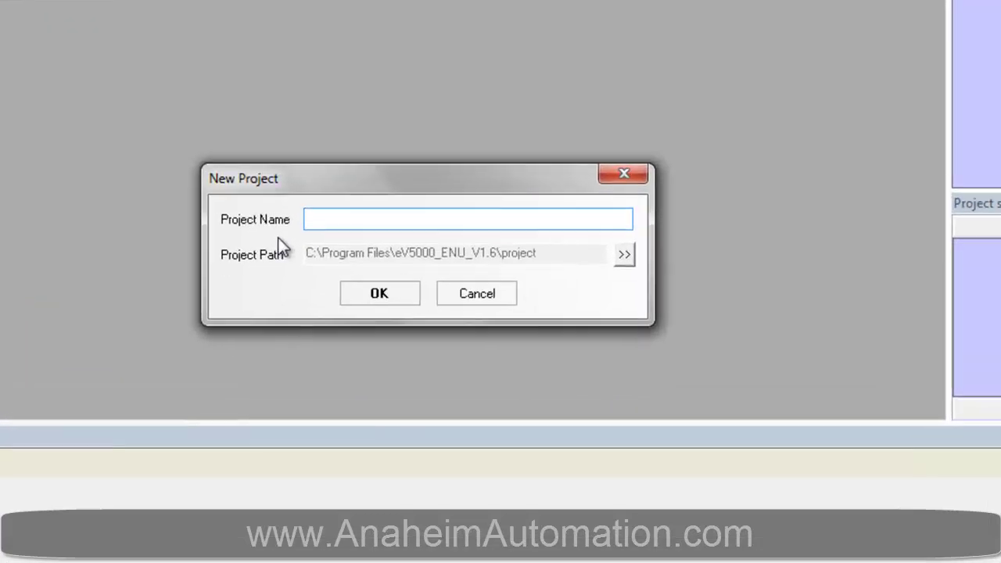
type("ASCIISend")
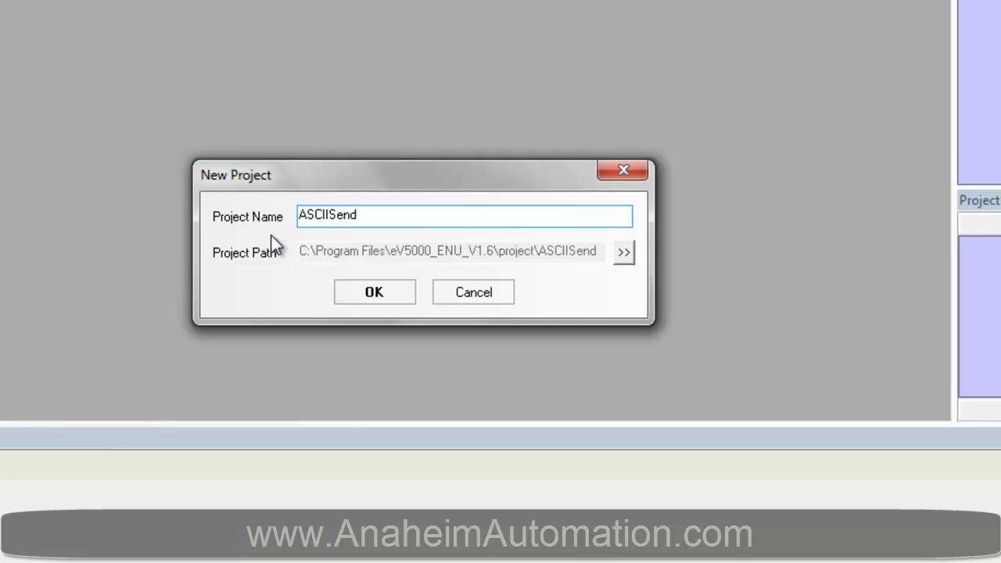
left_click(374, 292)
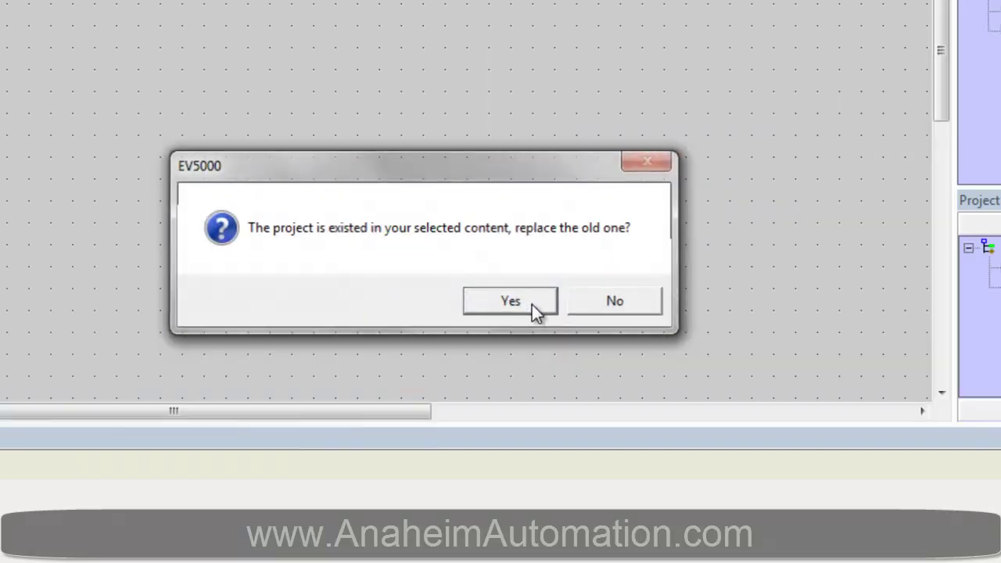
left_click(532, 305)
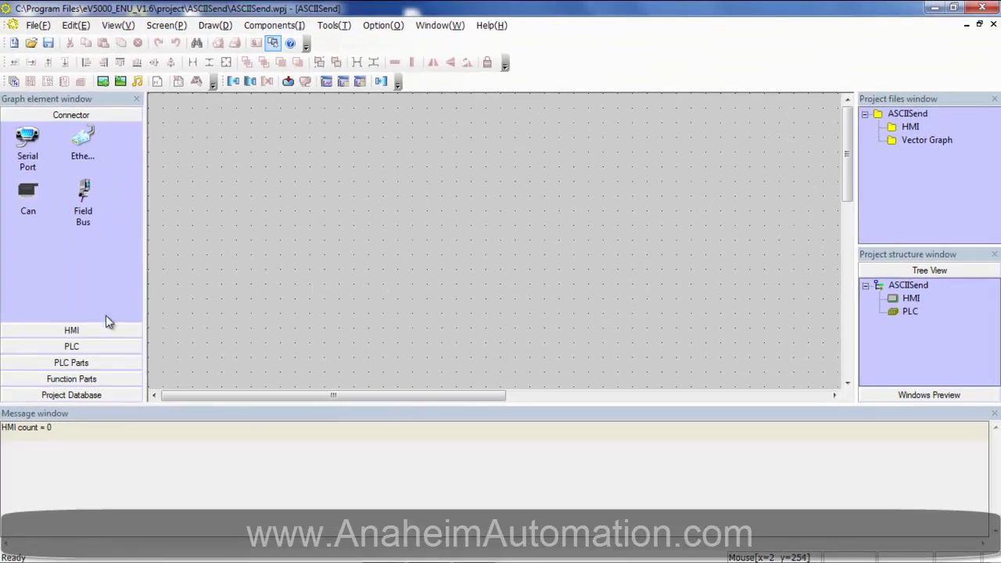
- Add an MT4300T touch panel to the layout in horizontal mode
left_click(100, 332)
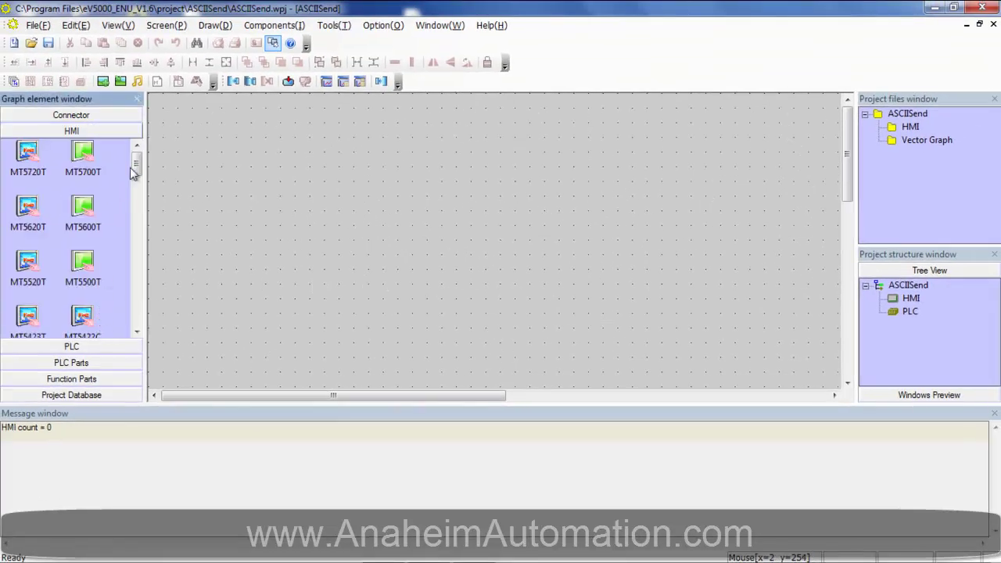
left_click_drag(137, 161, 140, 190)
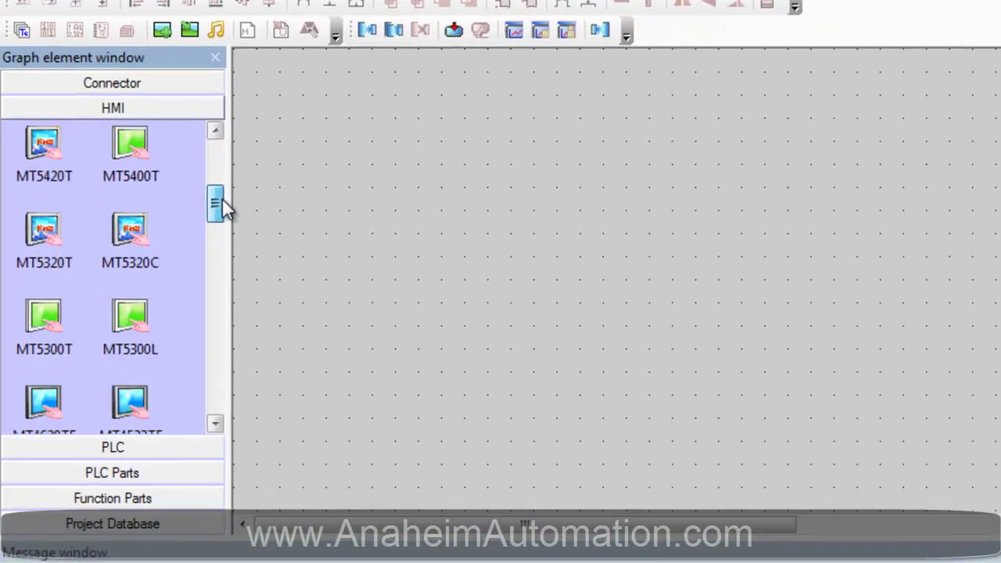
left_click_drag(222, 198, 235, 336)
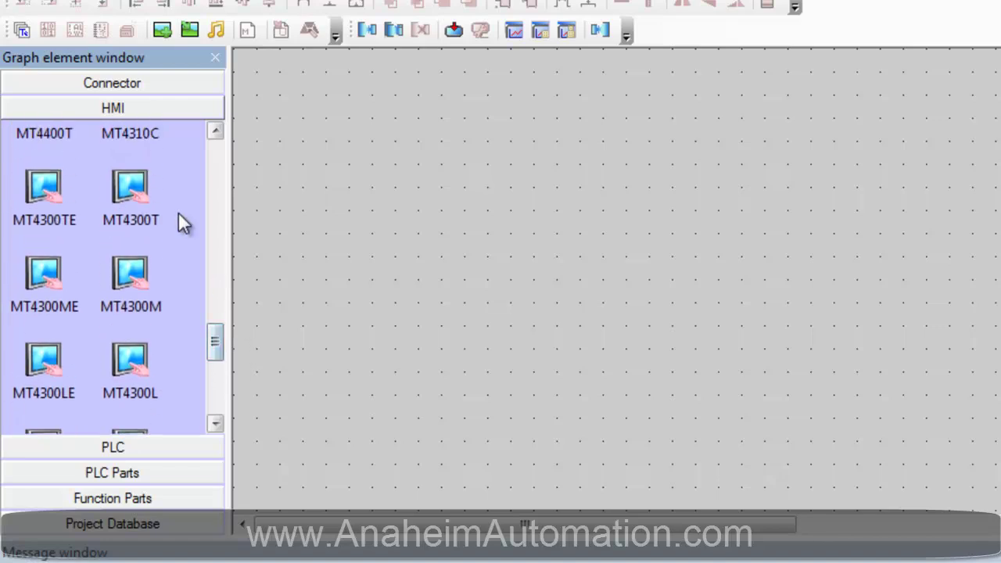
left_click_drag(135, 181, 572, 318)
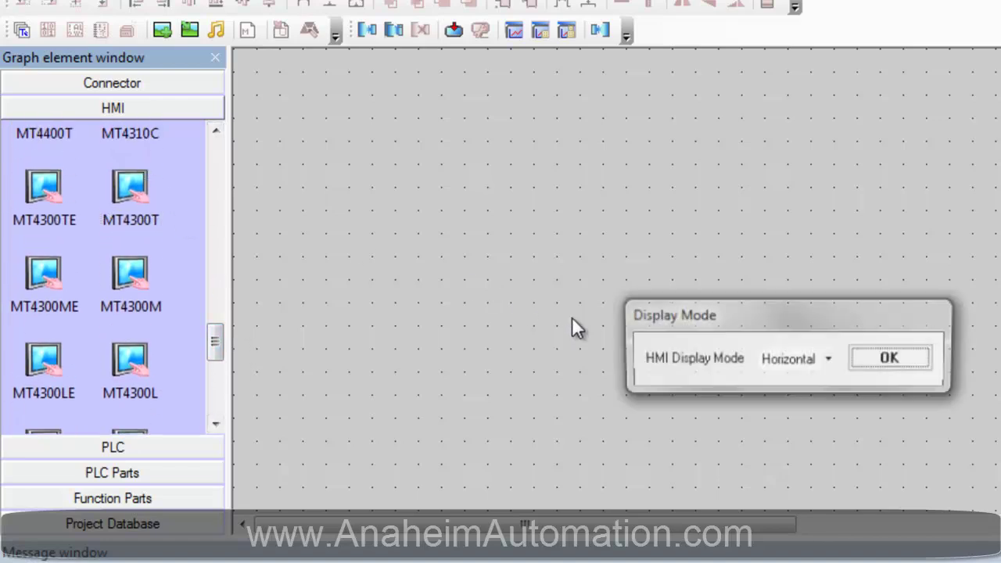
left_click(915, 363)
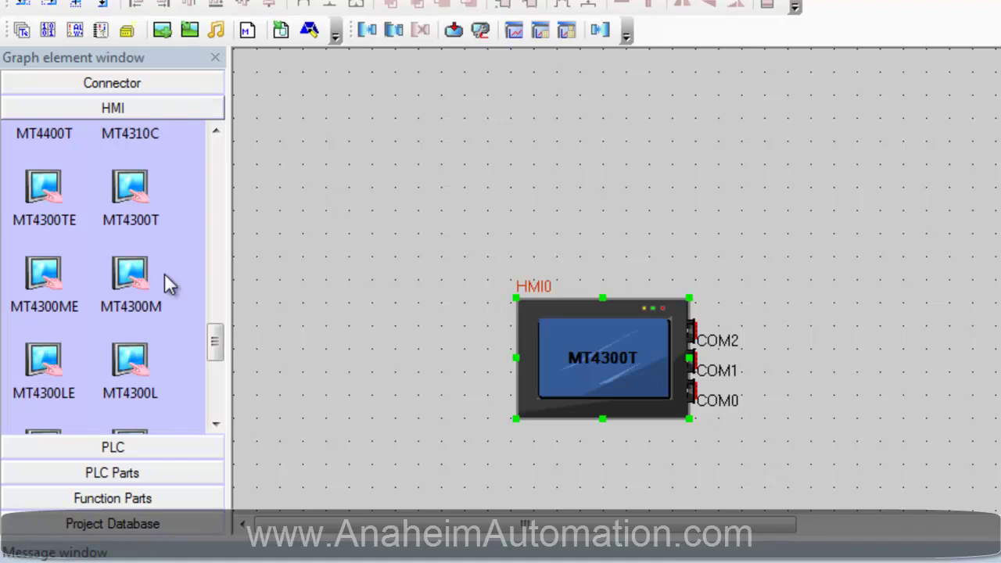
- Add a Universal ASCII Slave PLC to the layout
left_click(179, 450)
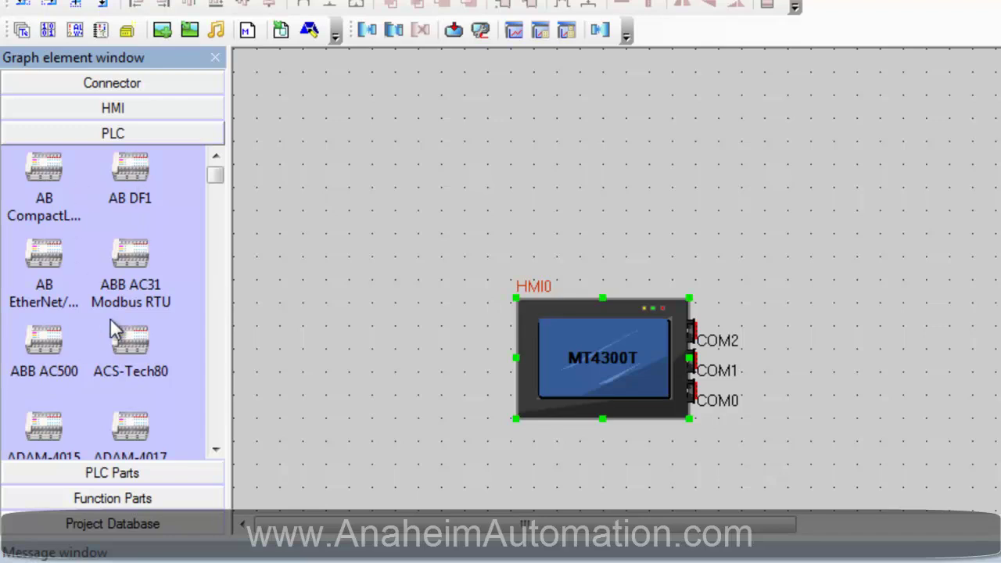
left_click_drag(211, 179, 231, 409)
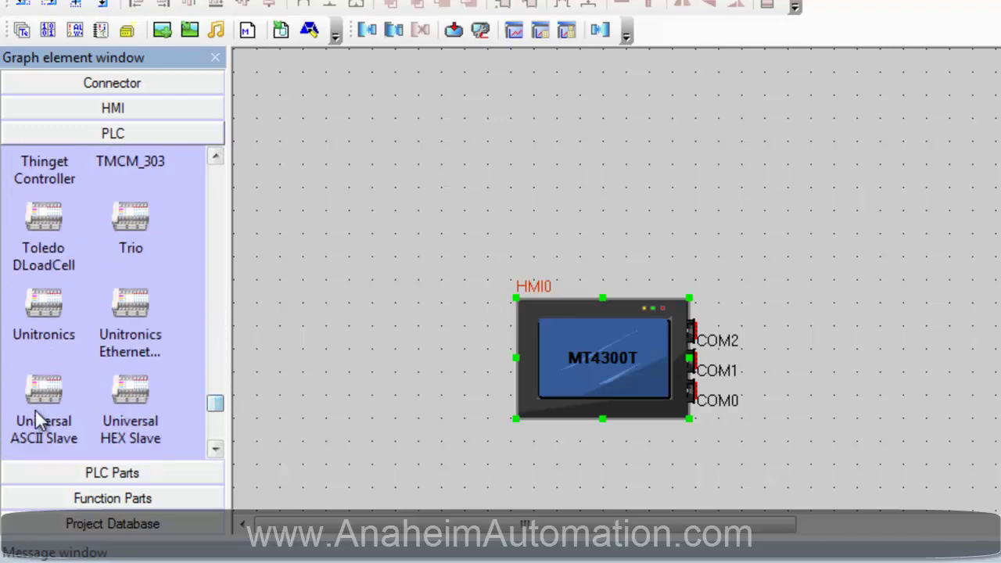
double_click(37, 414)
left_click(962, 392)
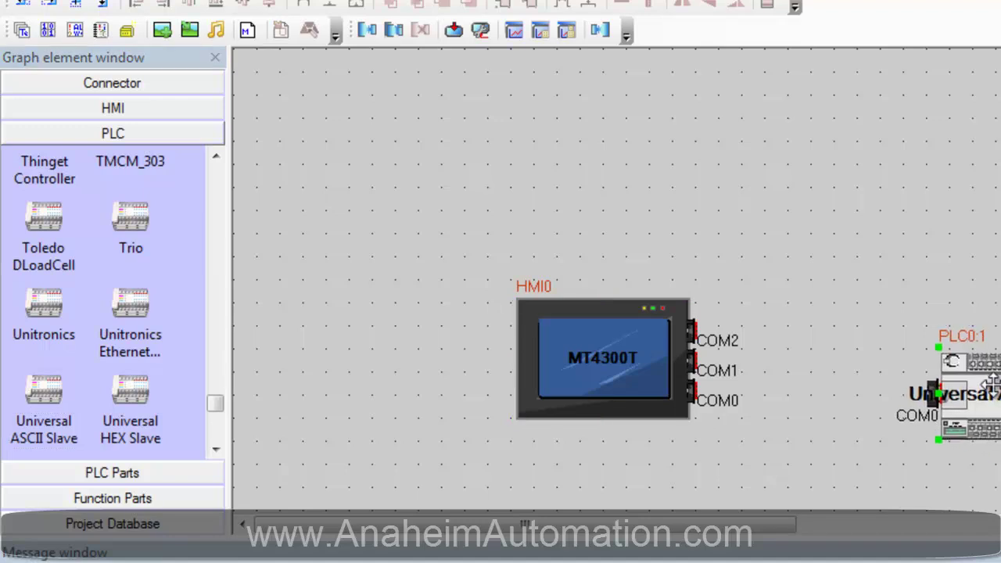
- Run a serial cable from HMI0 COM0 to PLC0:1 COM0 and arrange the devices side by side
left_click(117, 86)
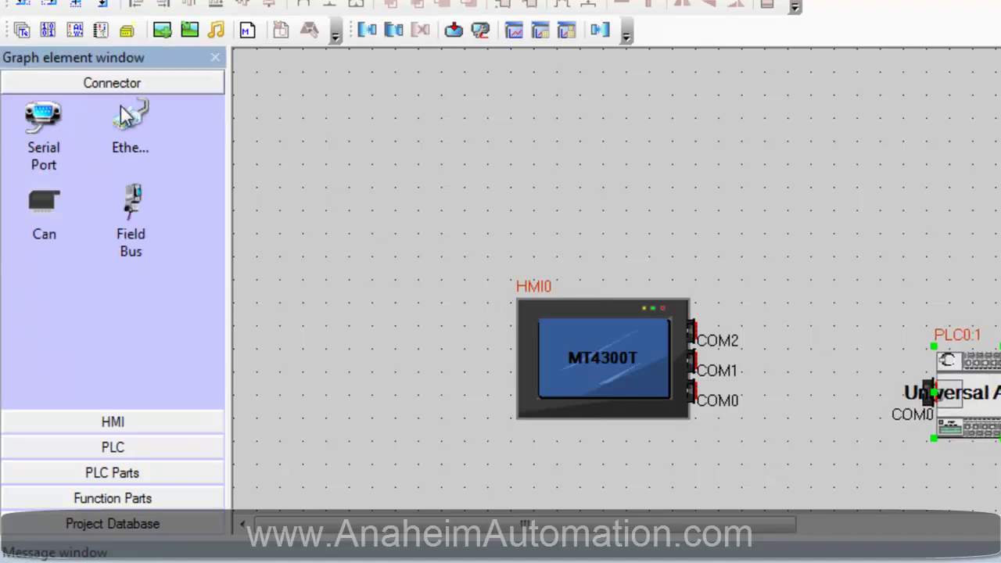
left_click(45, 145)
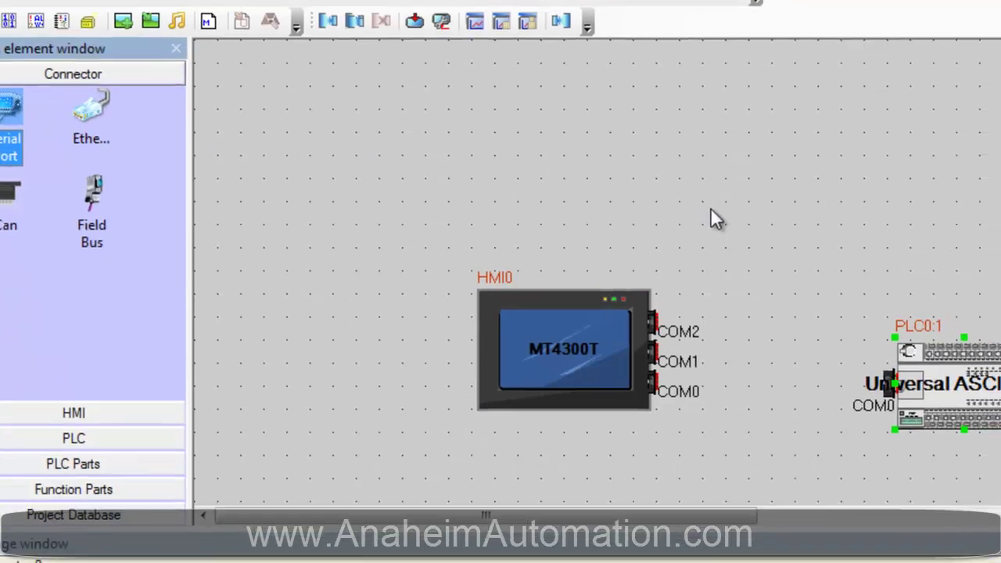
left_click(711, 209)
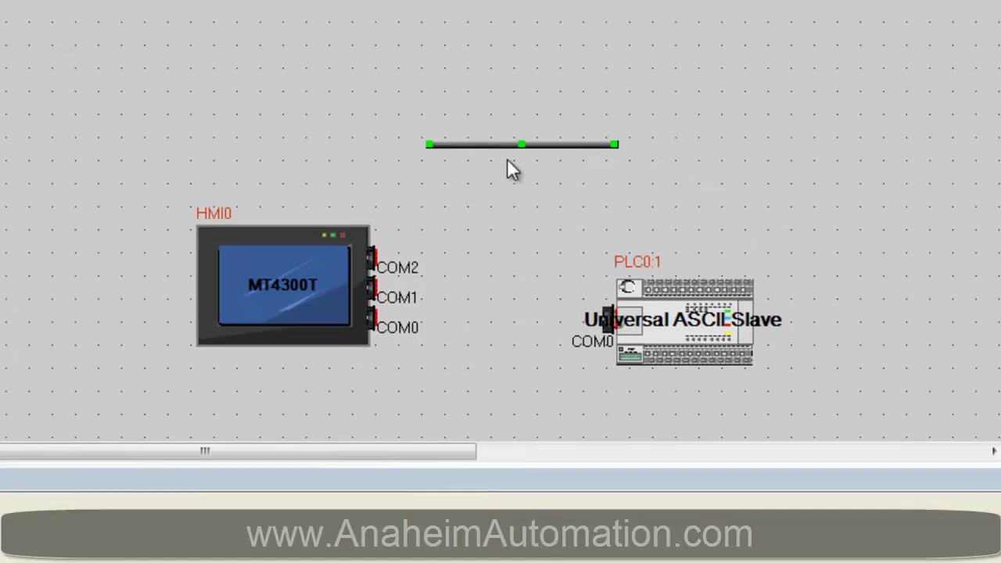
left_click_drag(768, 208, 754, 372)
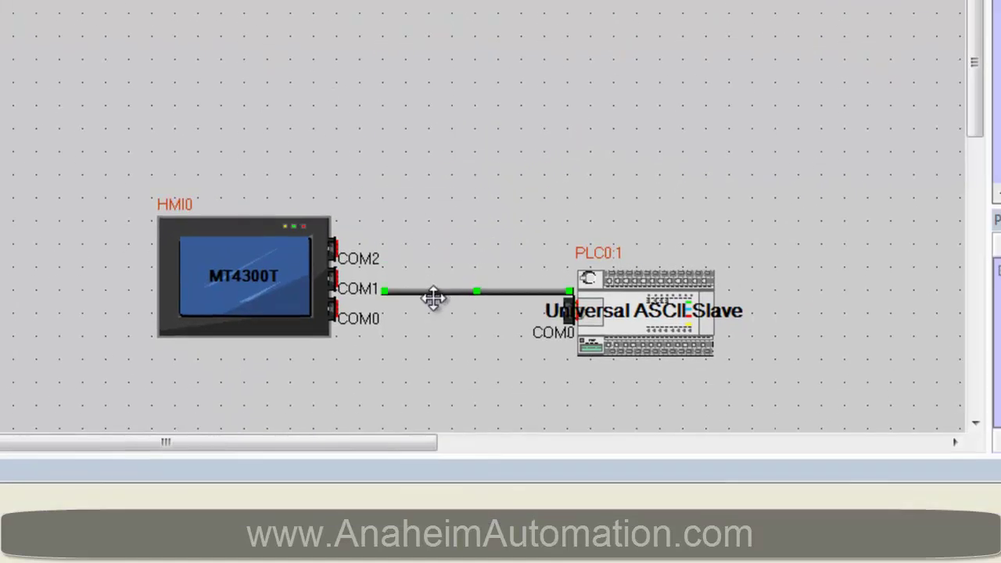
left_click_drag(434, 298, 391, 319)
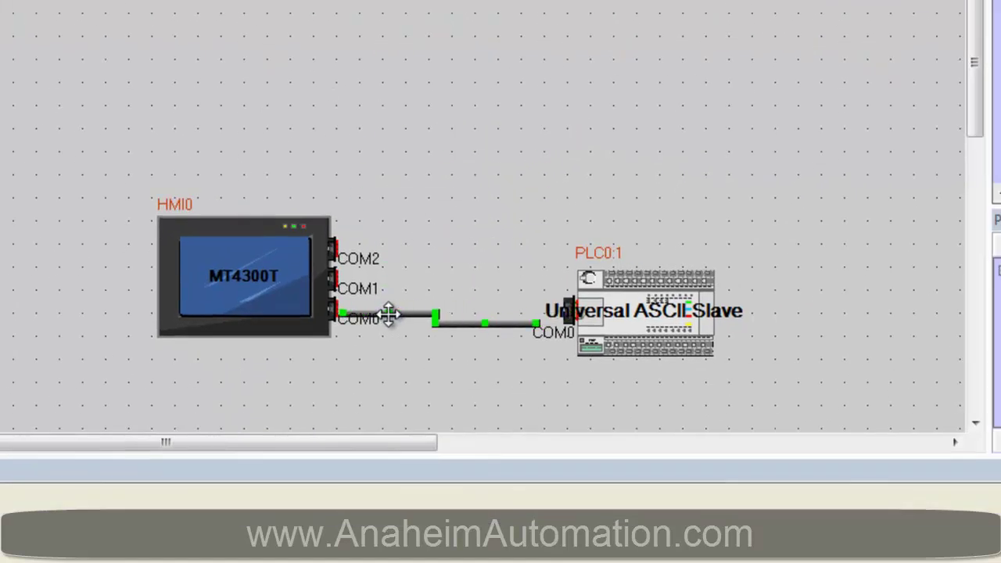
left_click_drag(660, 320, 612, 305)
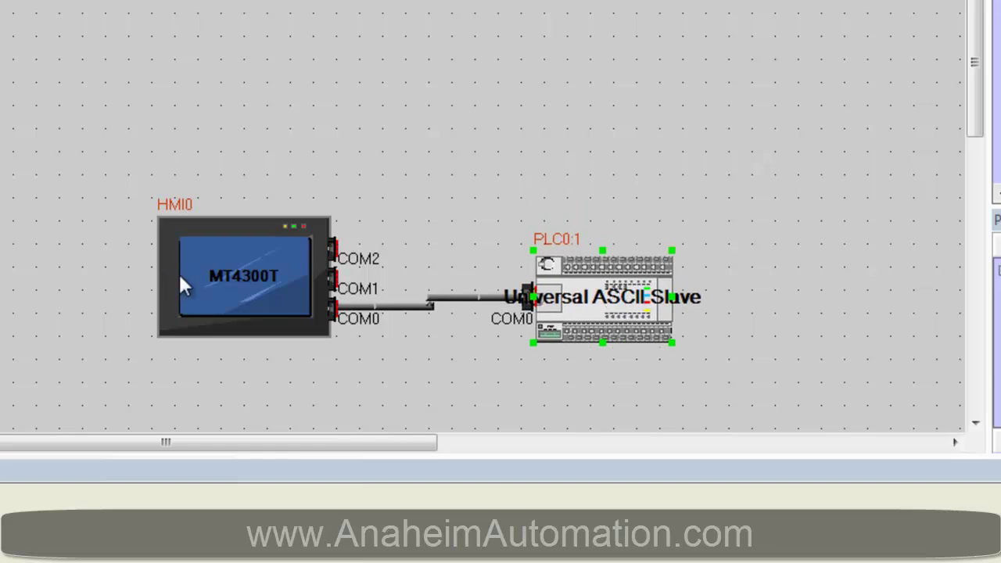
left_click_drag(179, 280, 205, 254)
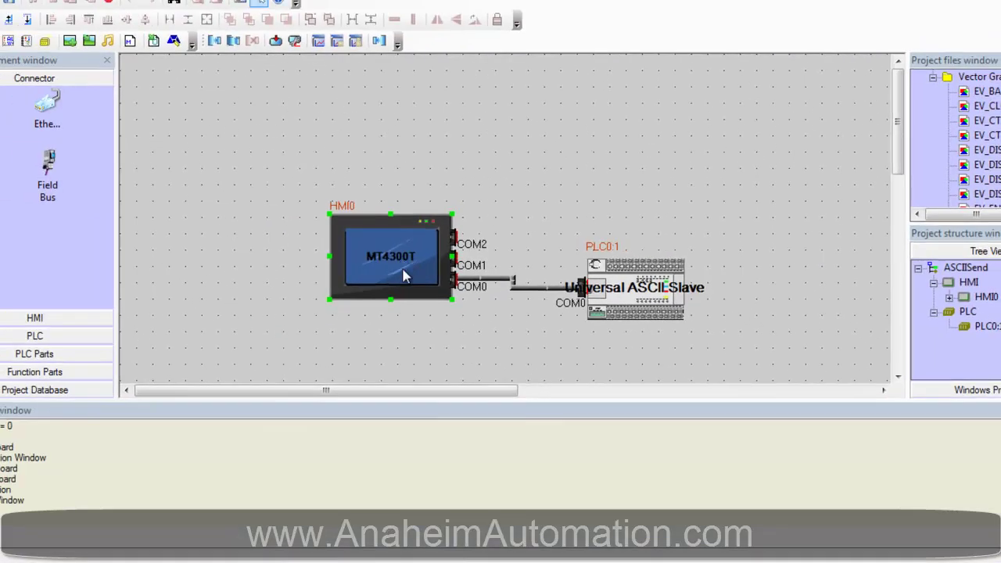
- Set HMI0's COM0 port baud rate to 38400
double_click(402, 269)
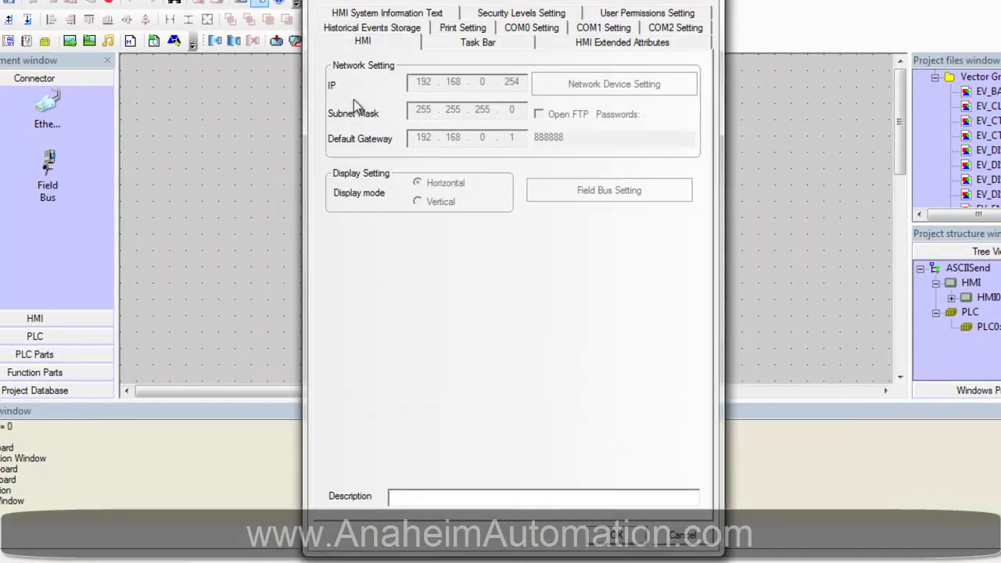
left_click(531, 27)
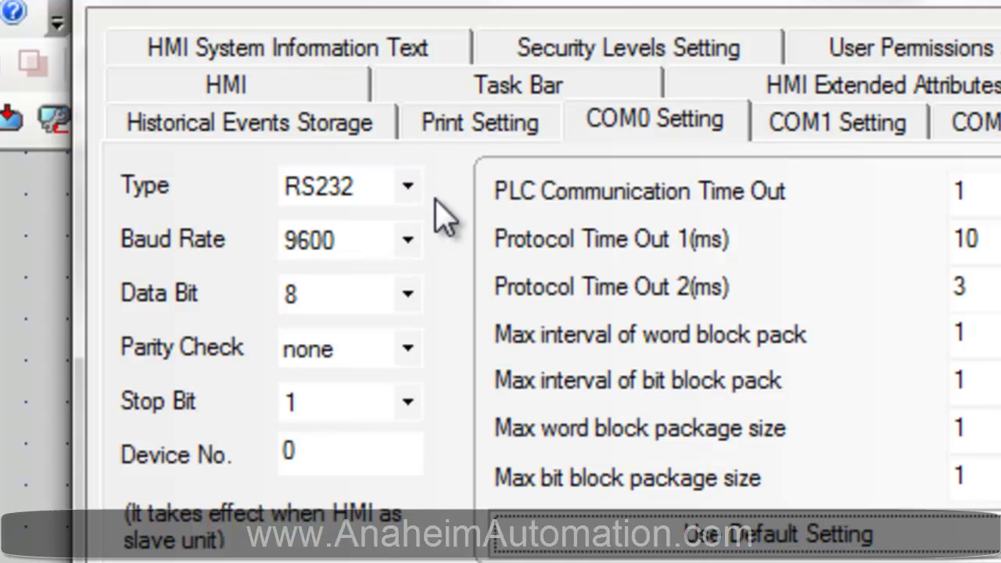
left_click(415, 241)
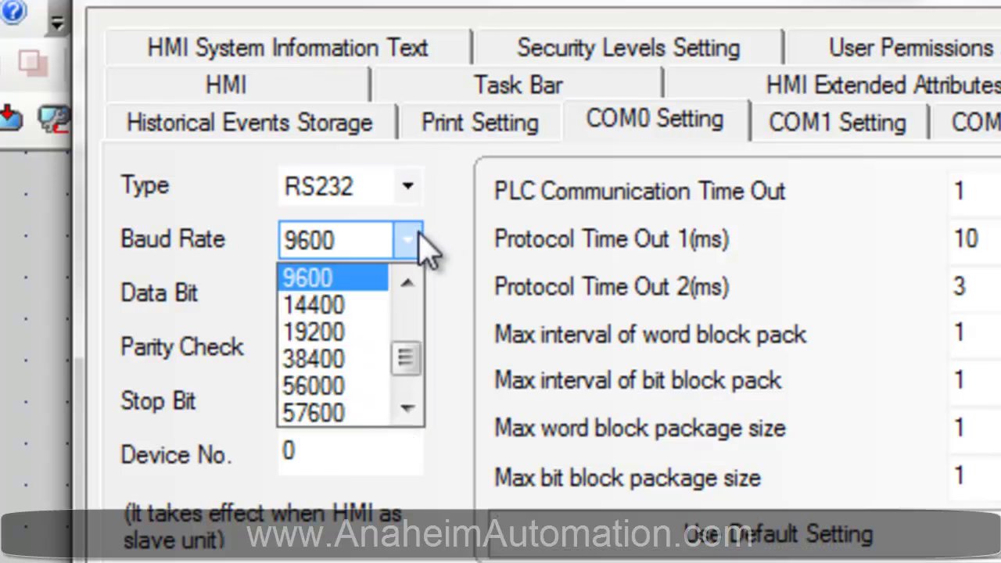
left_click(332, 359)
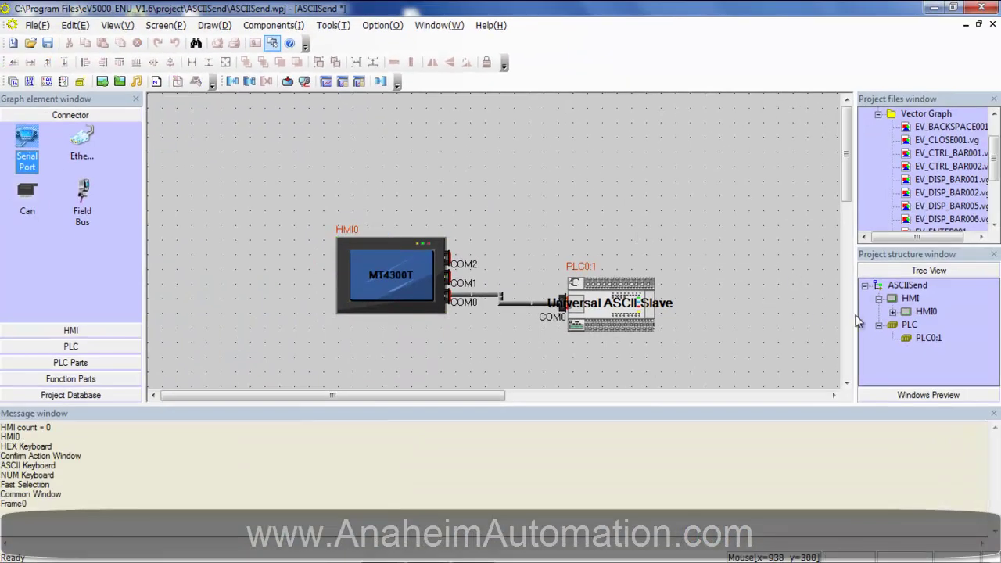
- Open HMI0 from the project structure tree to edit its Frame0 screen
double_click(905, 313)
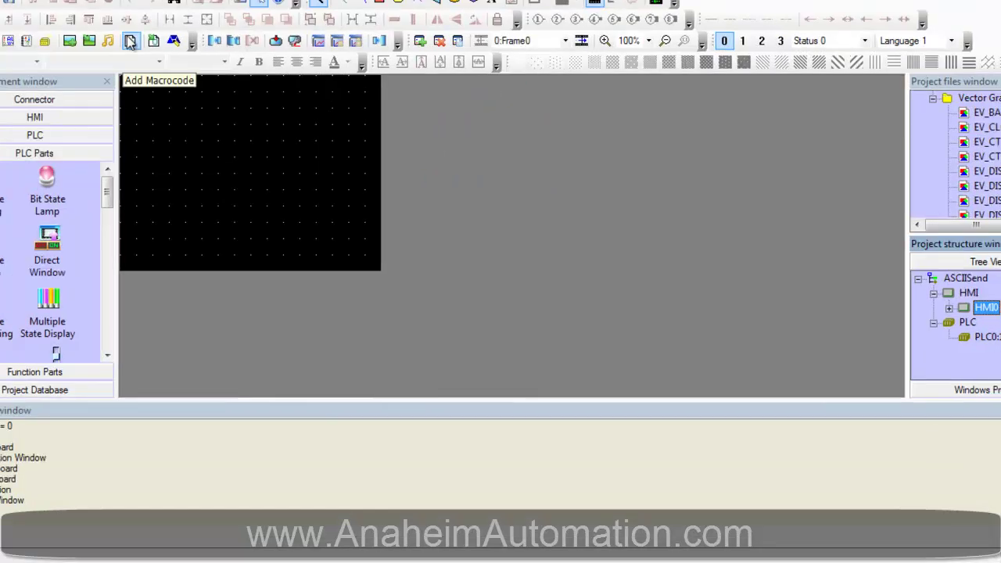
- Create a new macro file send.c assigned to HMI0
left_click(157, 81)
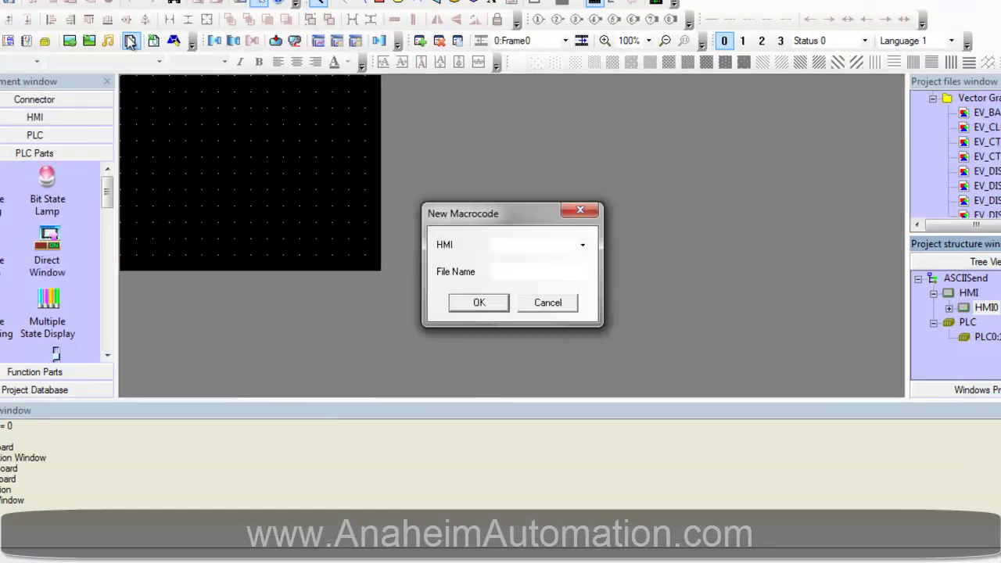
left_click(522, 249)
left_click(521, 261)
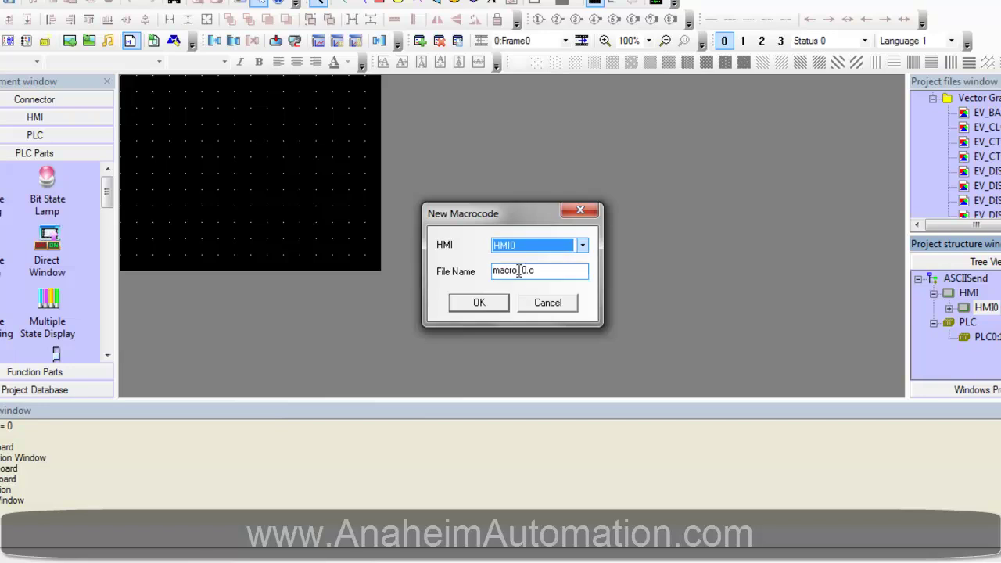
key("Tab")
type("s")
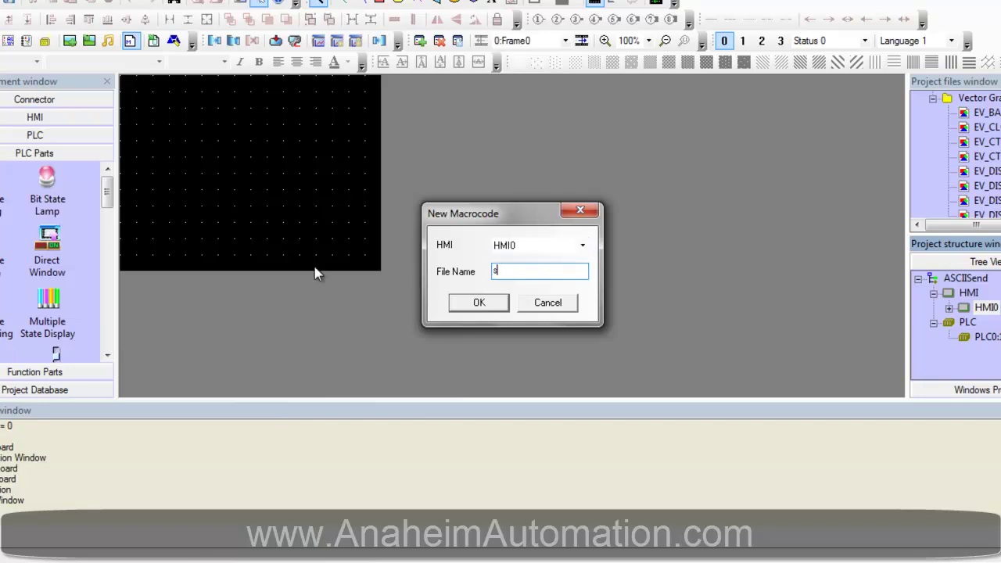
type("end.c")
key("Return")
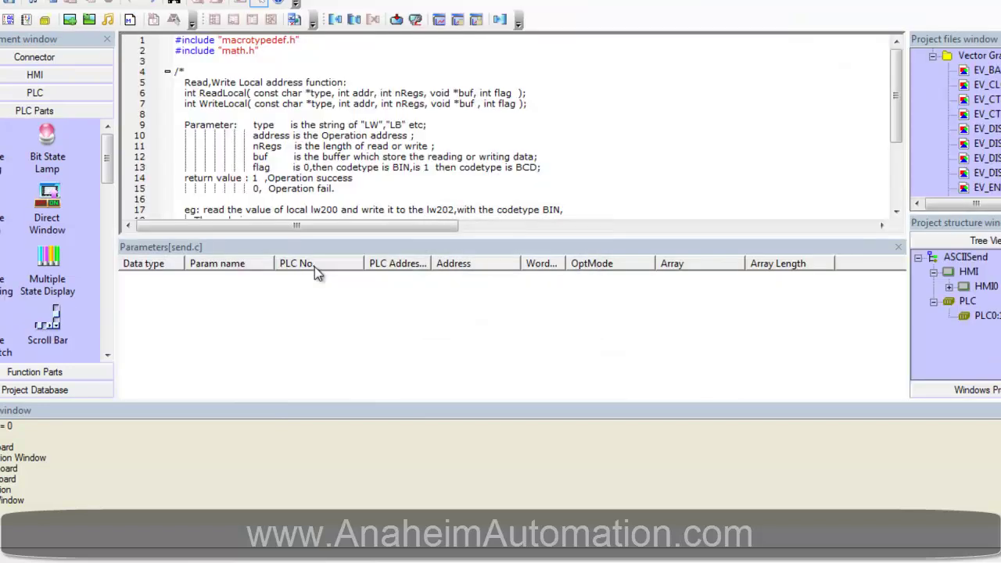
- Collapse the comment block and add a blank line inside MacroEntry()
left_click(166, 71)
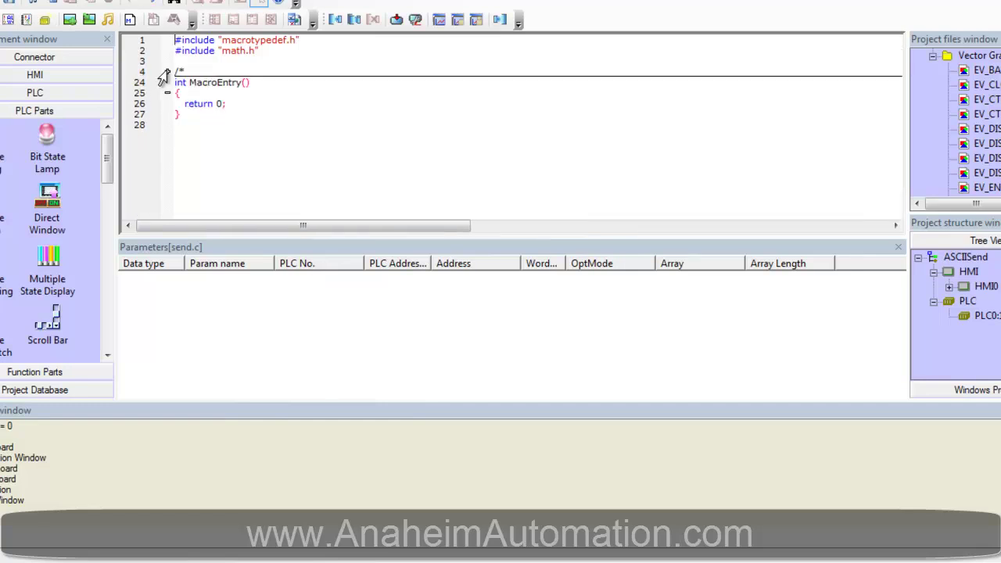
left_click(218, 92)
key("Return")
- Add bit variable LB0 to the macro's parameter list
right_click(251, 346)
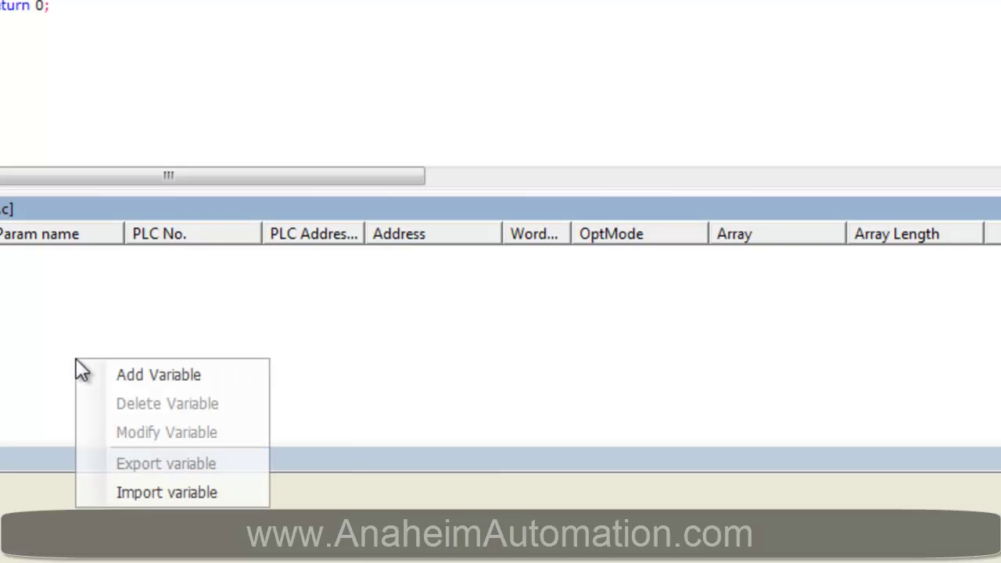
left_click(277, 354)
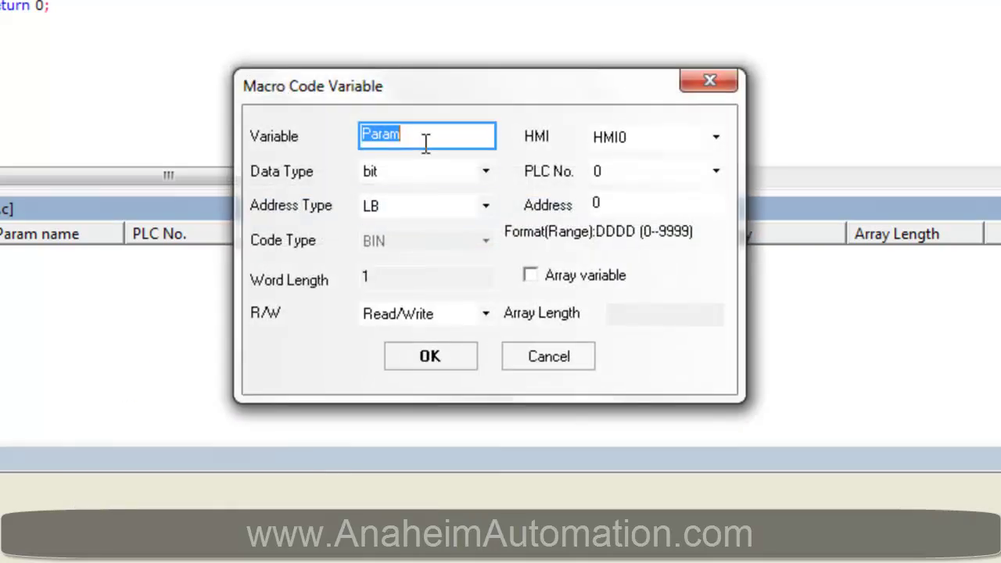
type("LB0")
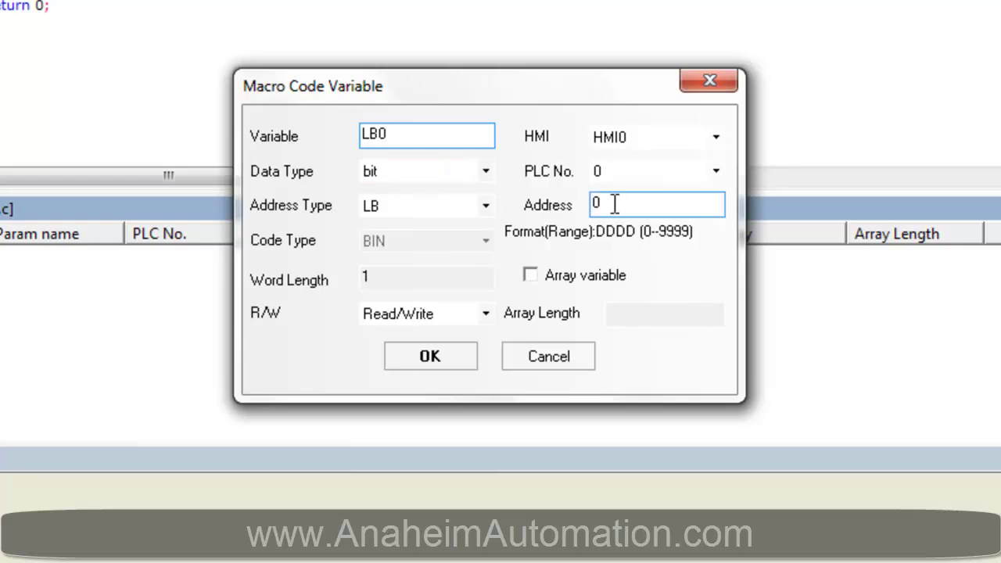
left_click(428, 357)
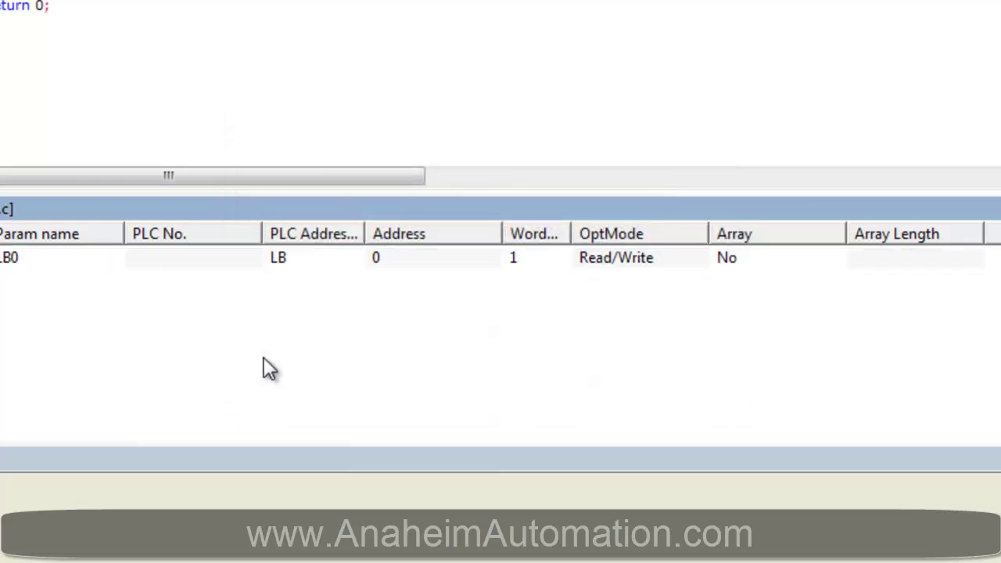
- Add bit variable LB1 at address 1
right_click(263, 357)
left_click(325, 377)
left_click(414, 125)
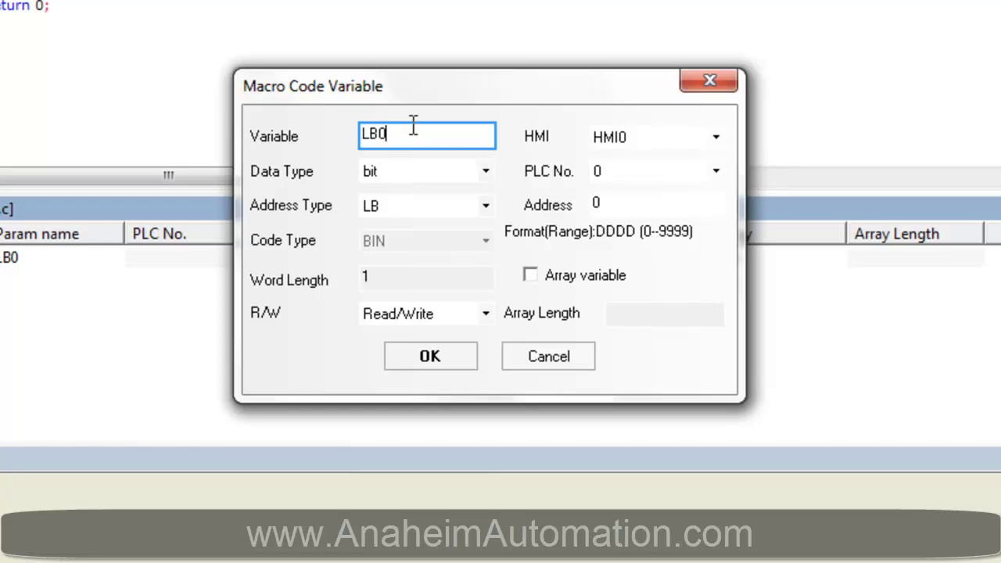
key("BackSpace")
type("1")
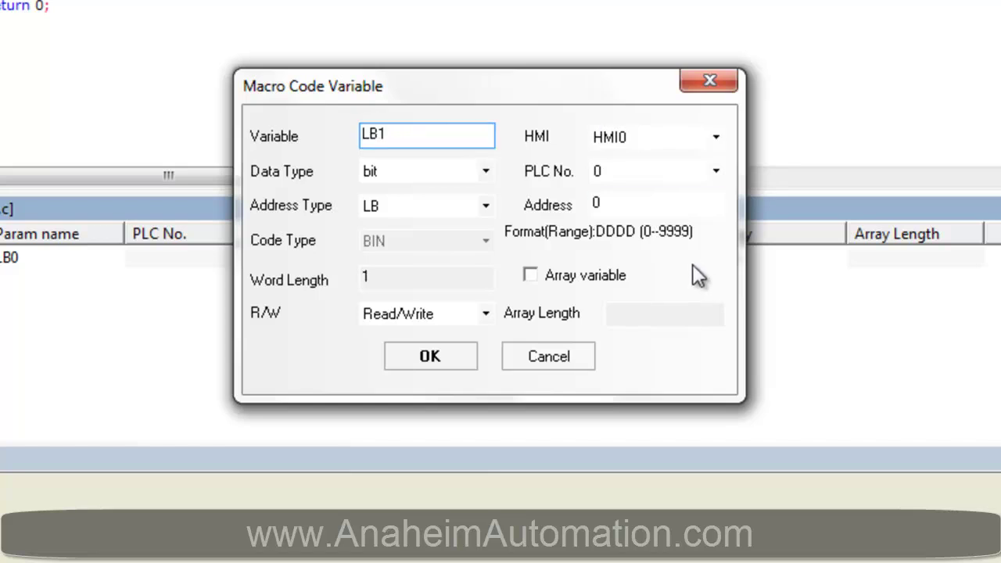
left_click(603, 203)
double_click(598, 204)
type("1")
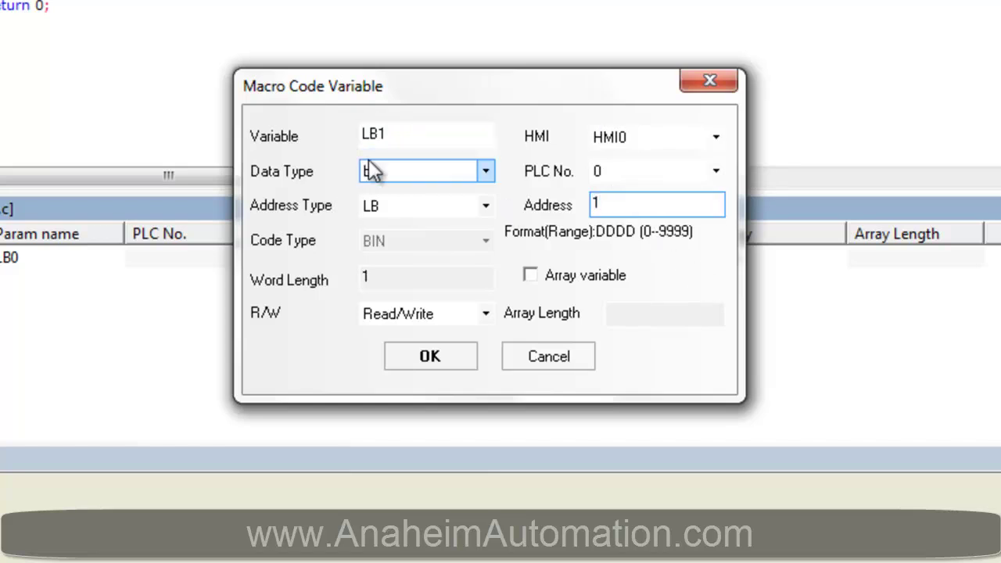
left_click(433, 359)
- Add LW at address 0 as an unsigned short array of length 7
right_click(228, 358)
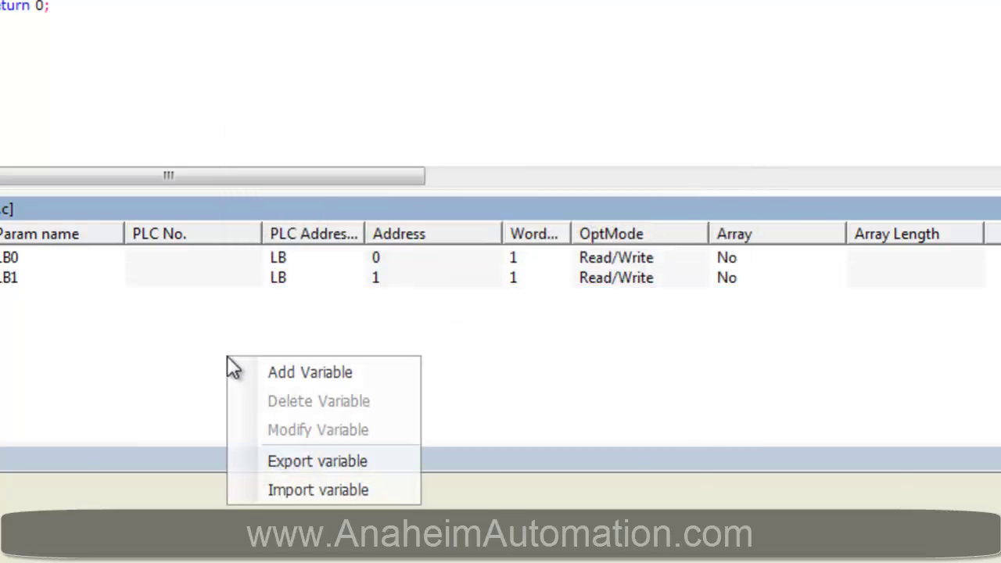
left_click(270, 371)
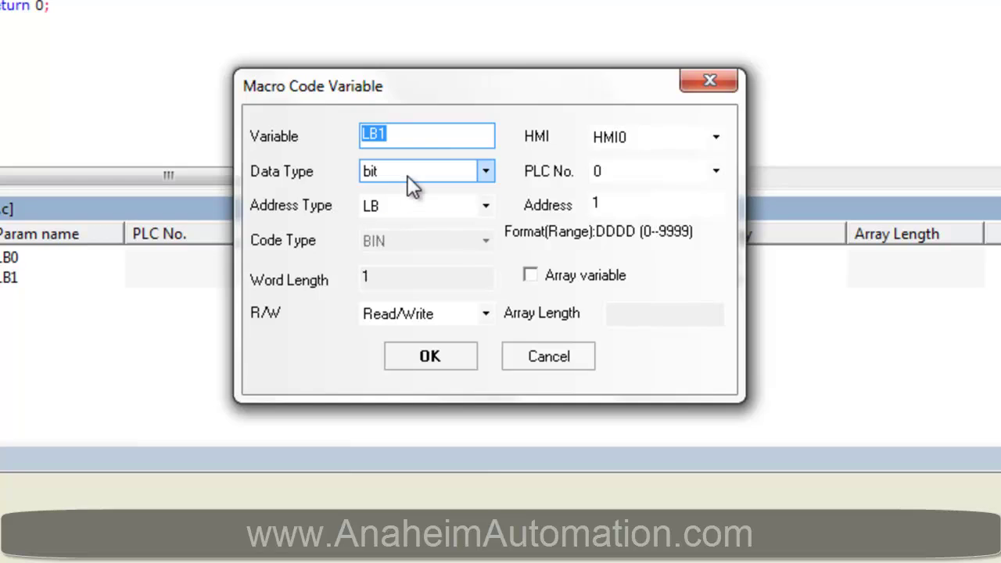
left_click(474, 137)
key("BackSpace")
key("BackSpace")
type("M")
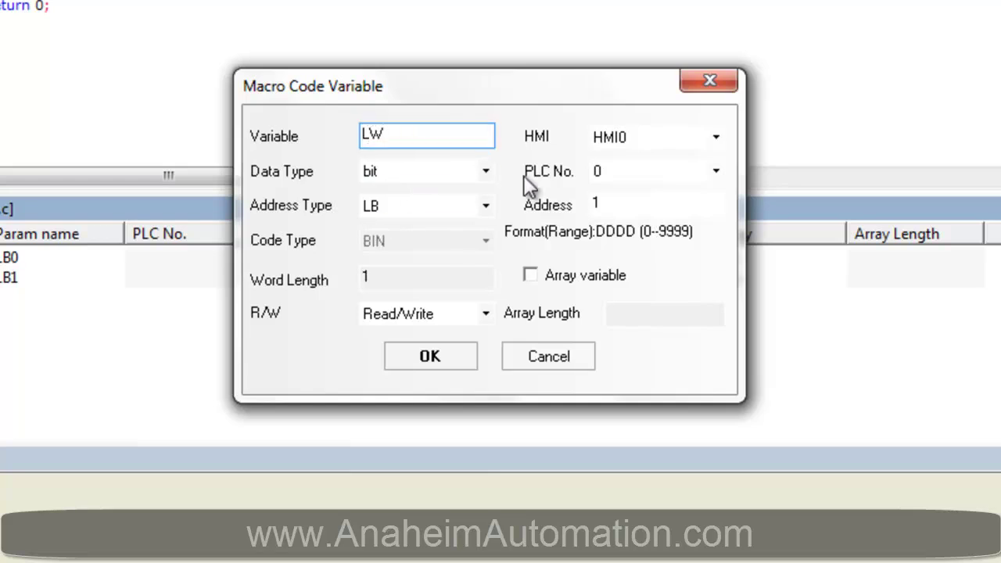
double_click(596, 205)
type("0")
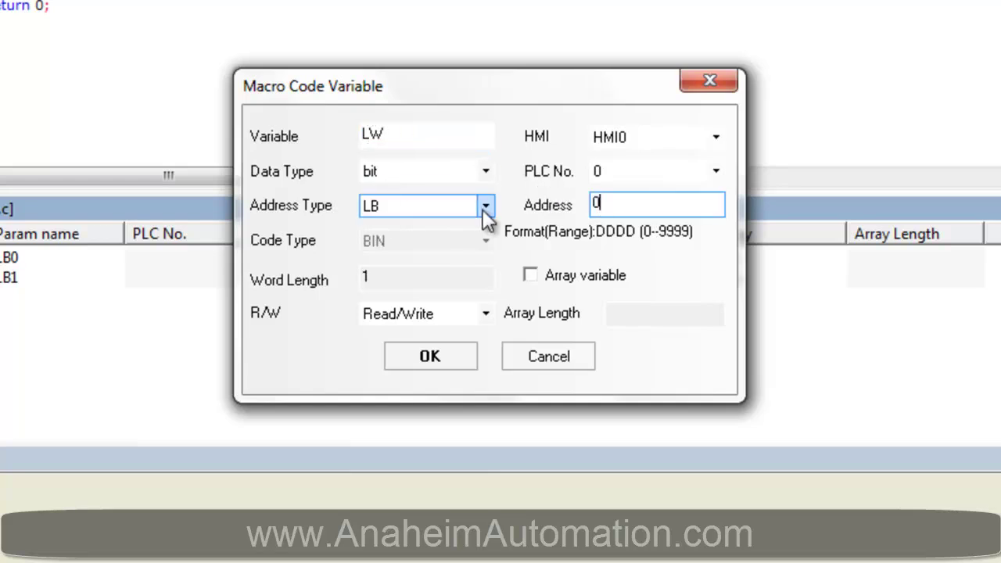
left_click(482, 171)
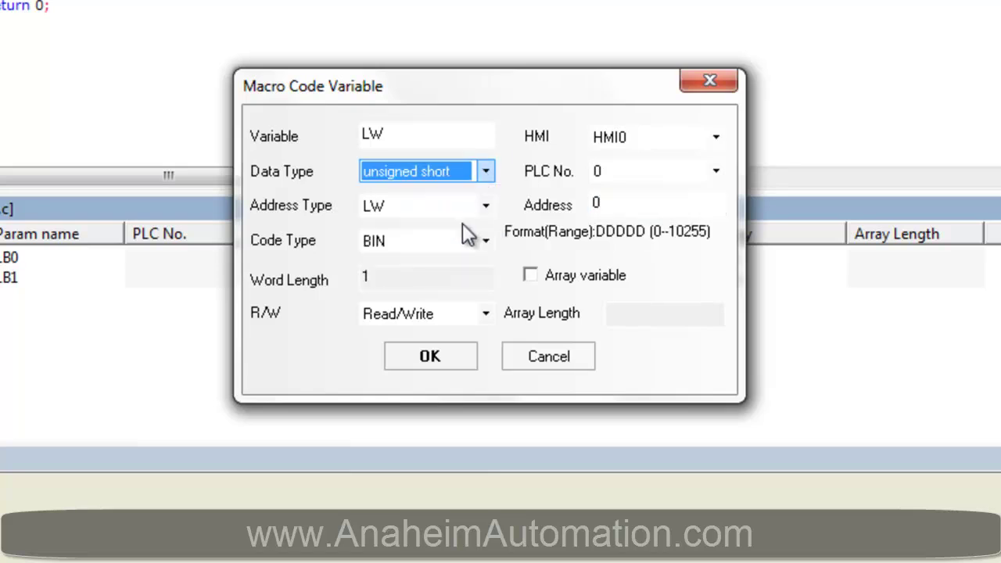
left_click(531, 275)
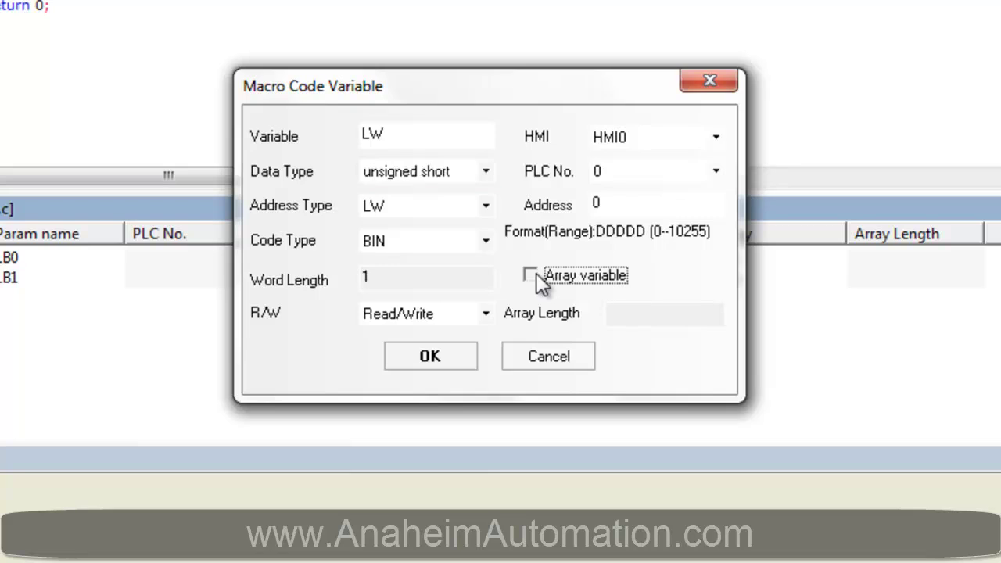
key("Tab")
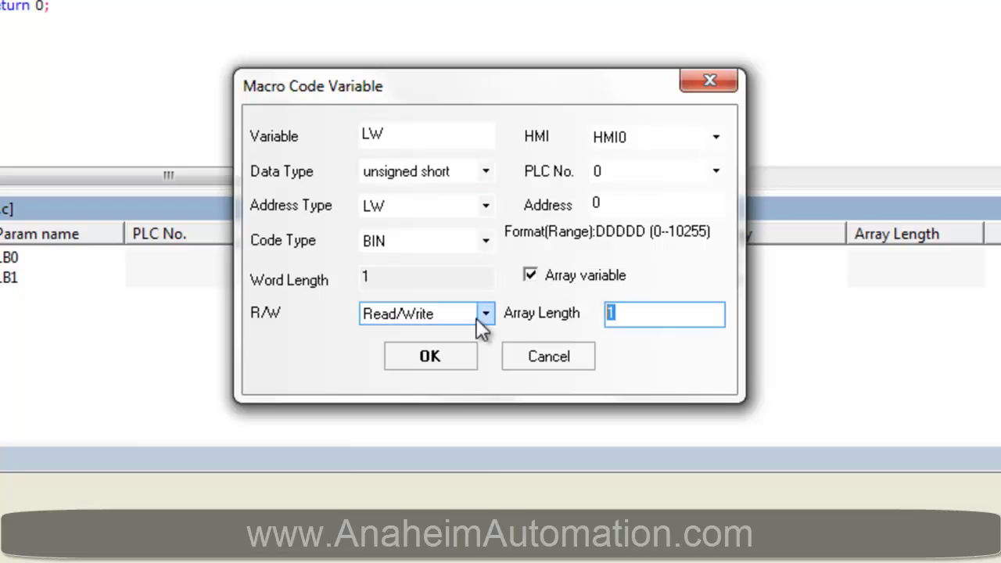
type("7")
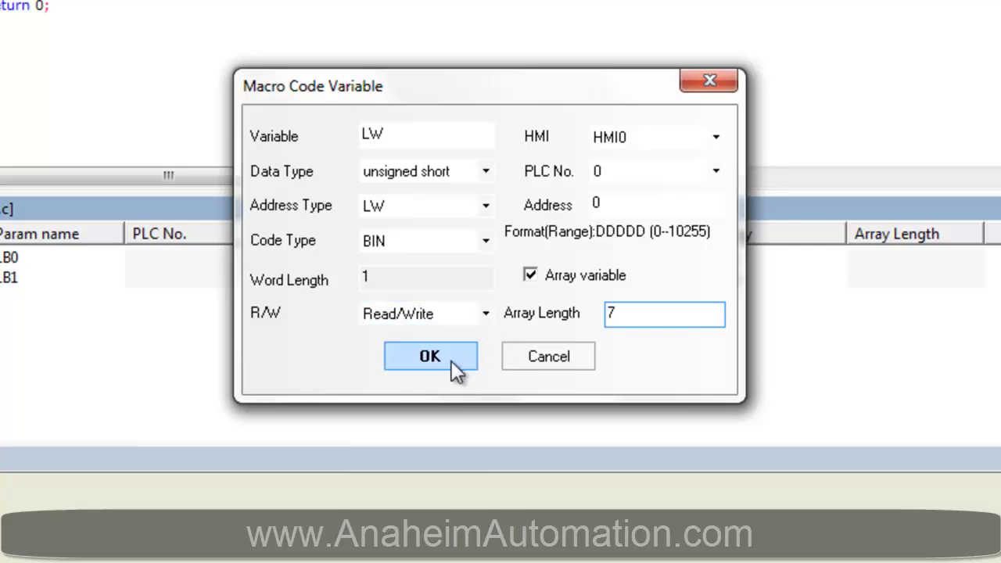
left_click(429, 357)
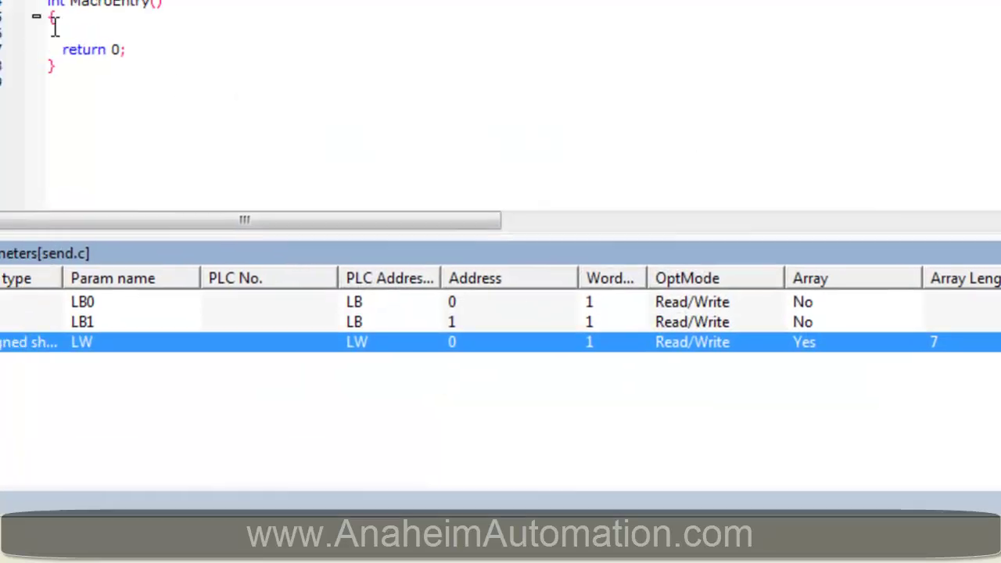
- Type the comment //@0$ on line 26 of MacroEntry
left_click(52, 26)
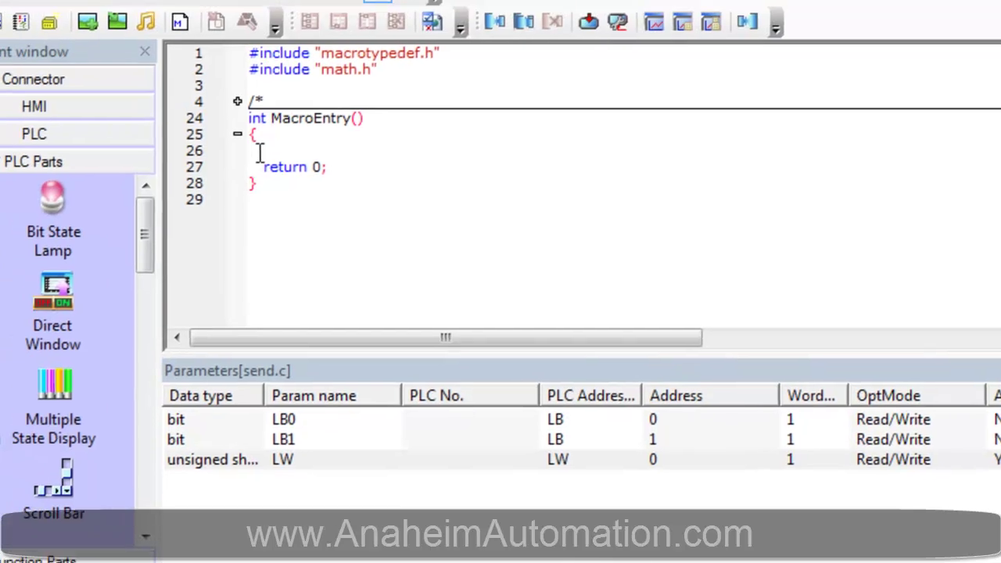
type("//A")
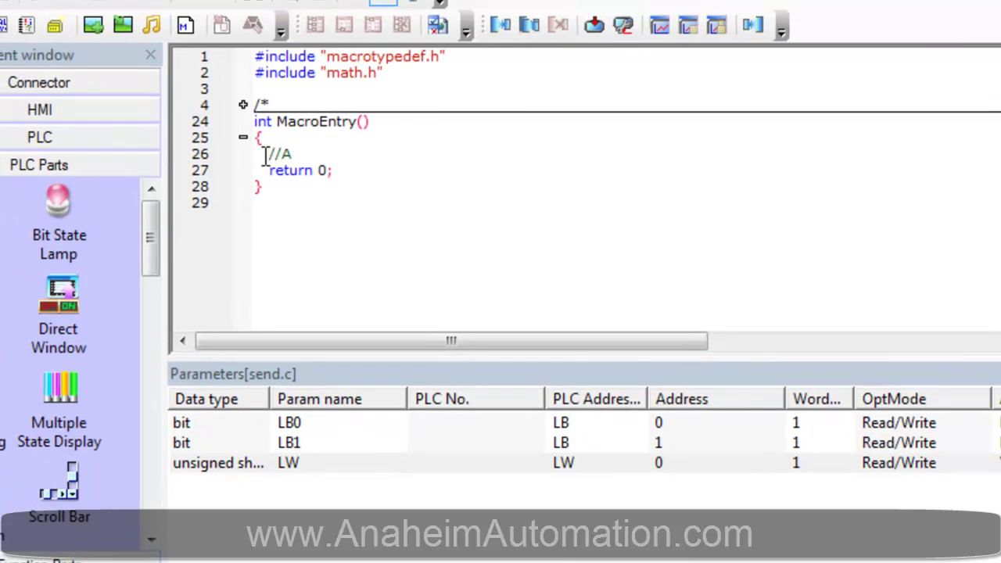
key("BackSpace")
type("@0$")
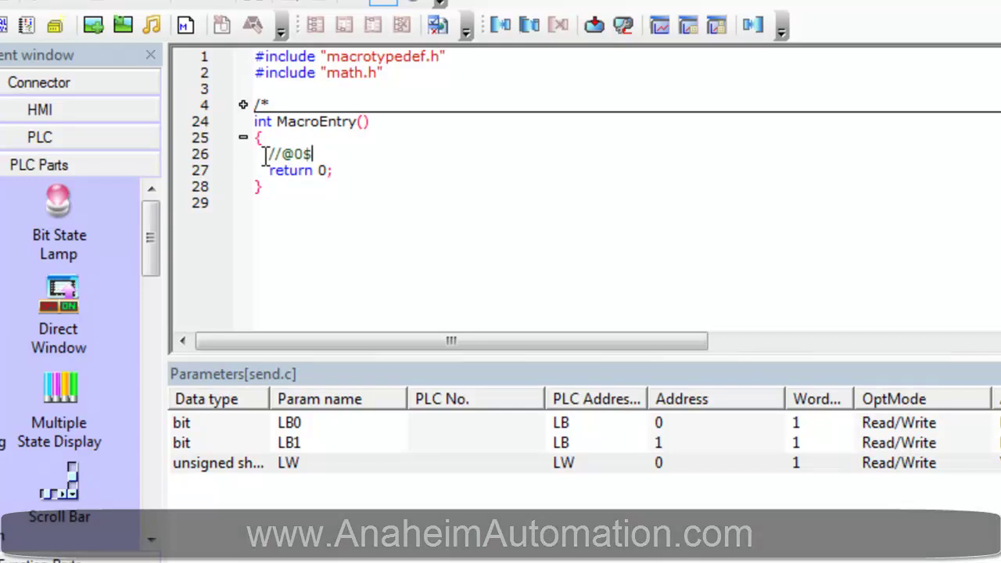
key("Return")
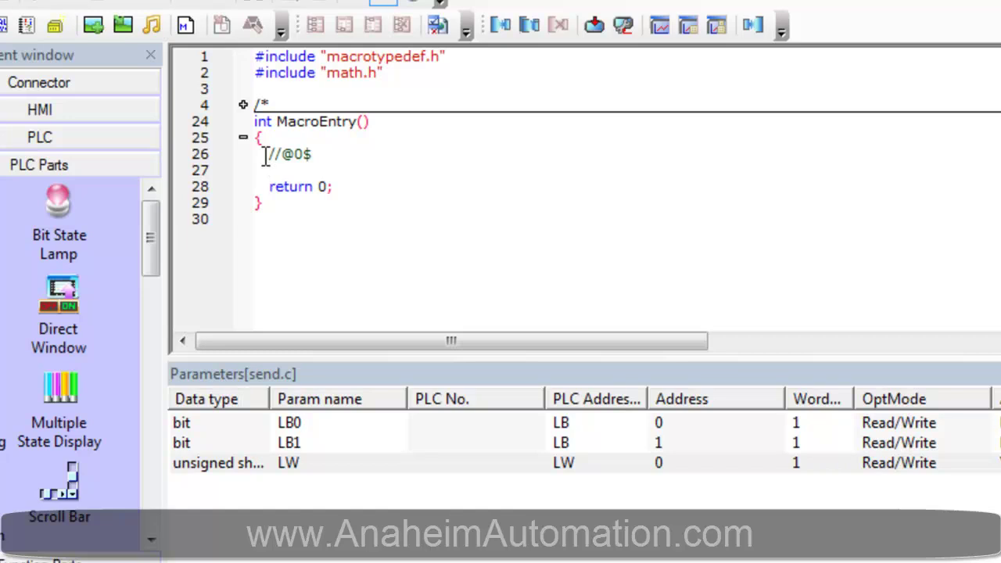
- Add the lines LW[0]='0@'; and LW[1]='$';
type("LW[0]='';")
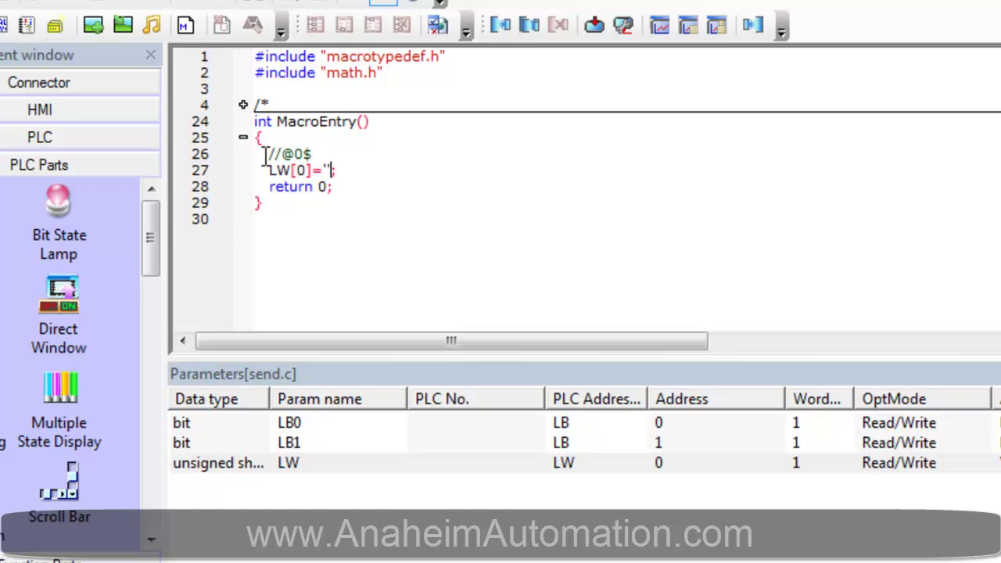
key("Left")
key("Left")
type("0@")
key("End")
key("Return")
key("BackSpace")
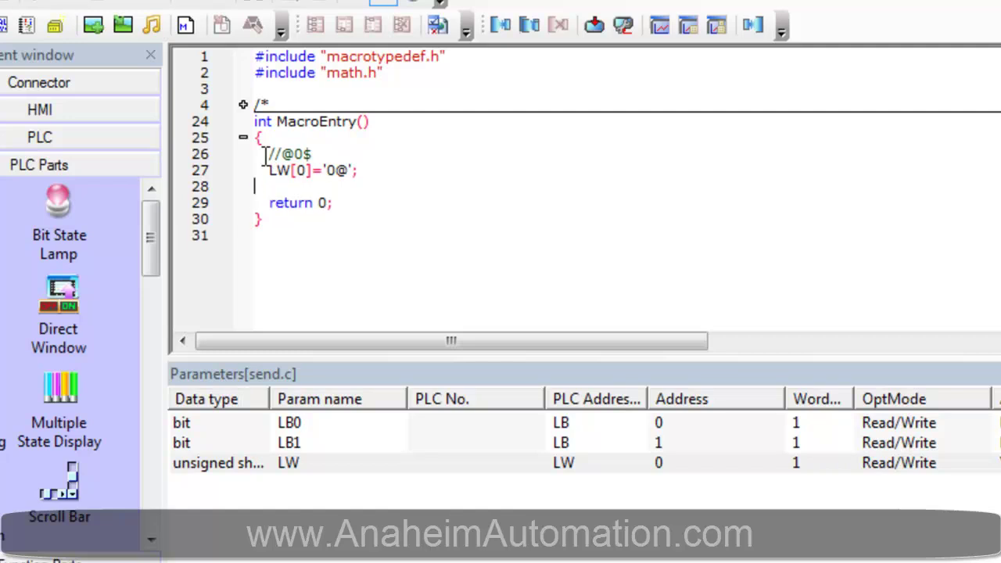
type("LW[1]=")
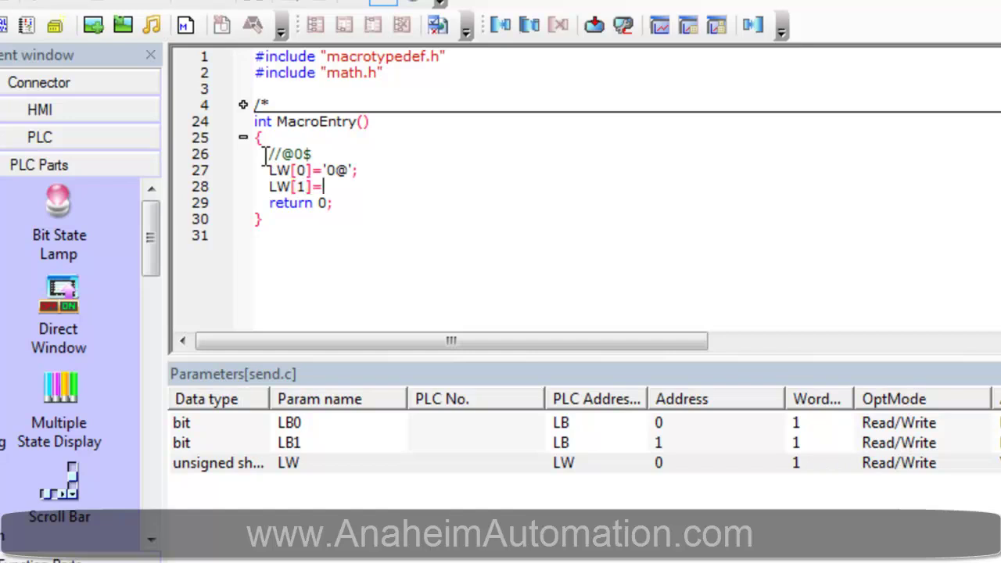
type("'$';")
- Add the lines LB1=1; and LB0=1;
key("Return")
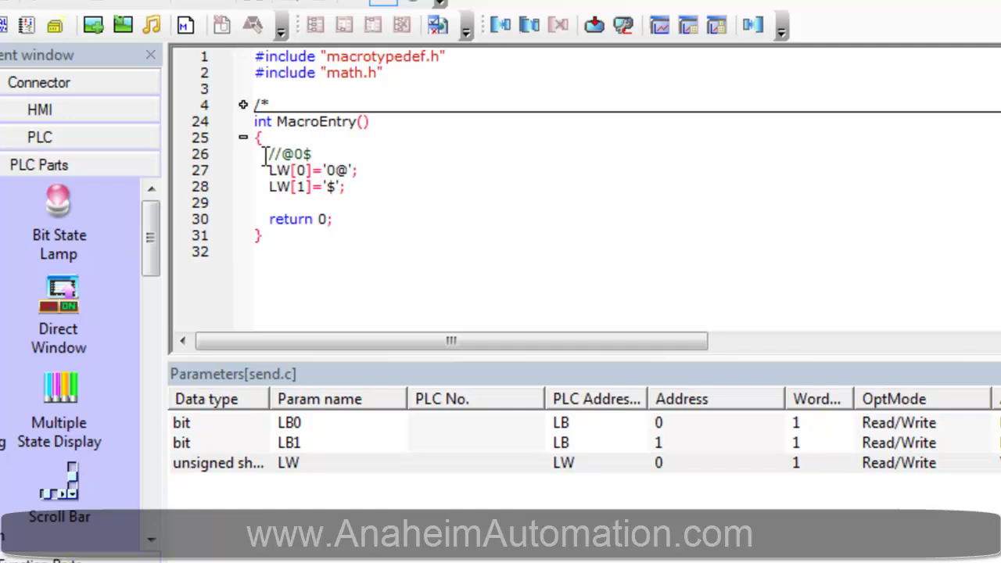
type("LB1=")
type("1;")
key("Return")
type("LB")
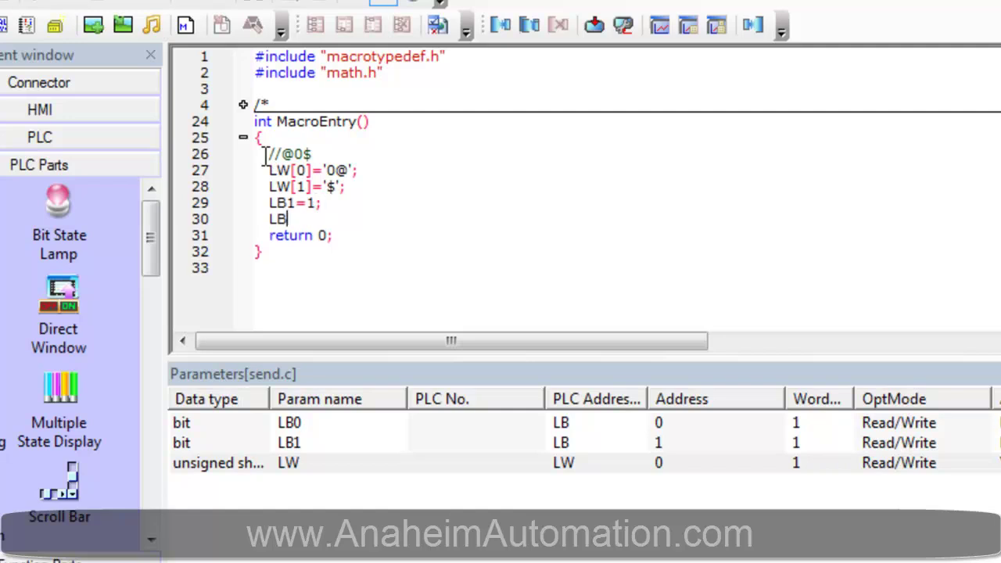
type("0=1;")
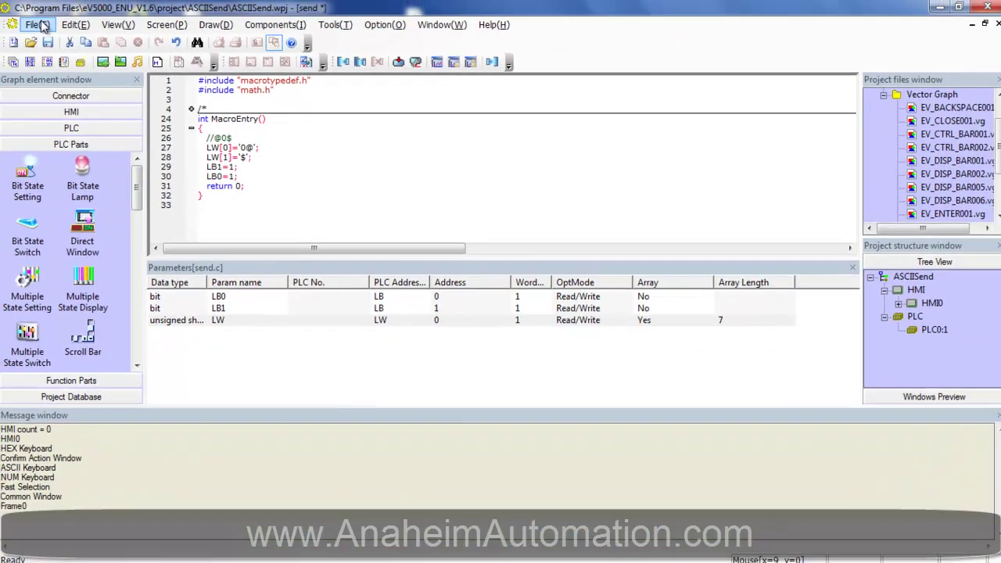
- Save and compile the project, then reopen the HMI0 screen
left_click(38, 25)
left_click(59, 93)
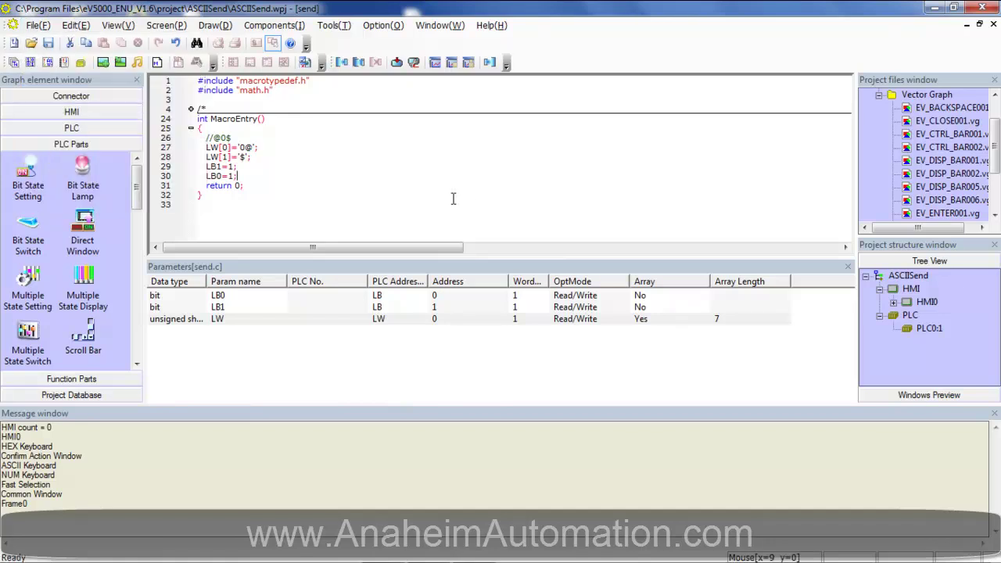
left_click(345, 28)
left_click(345, 40)
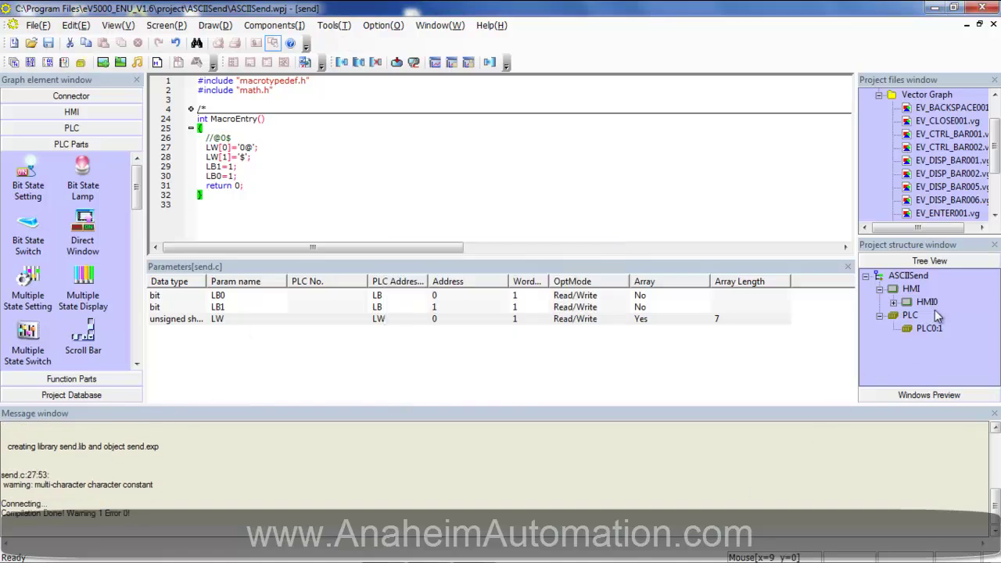
double_click(924, 300)
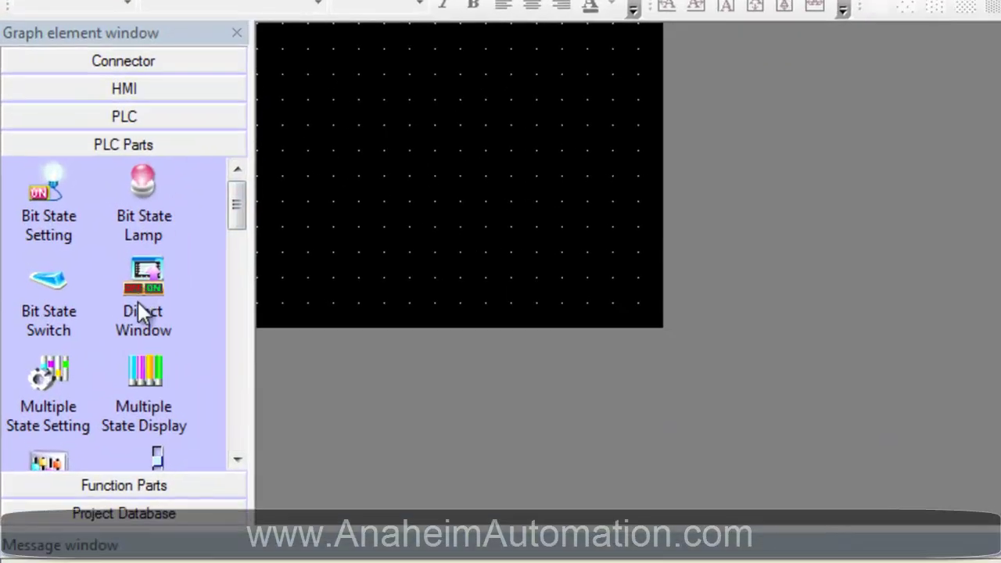
- Place a Function Key set to execute the send.c macro
left_click(147, 493)
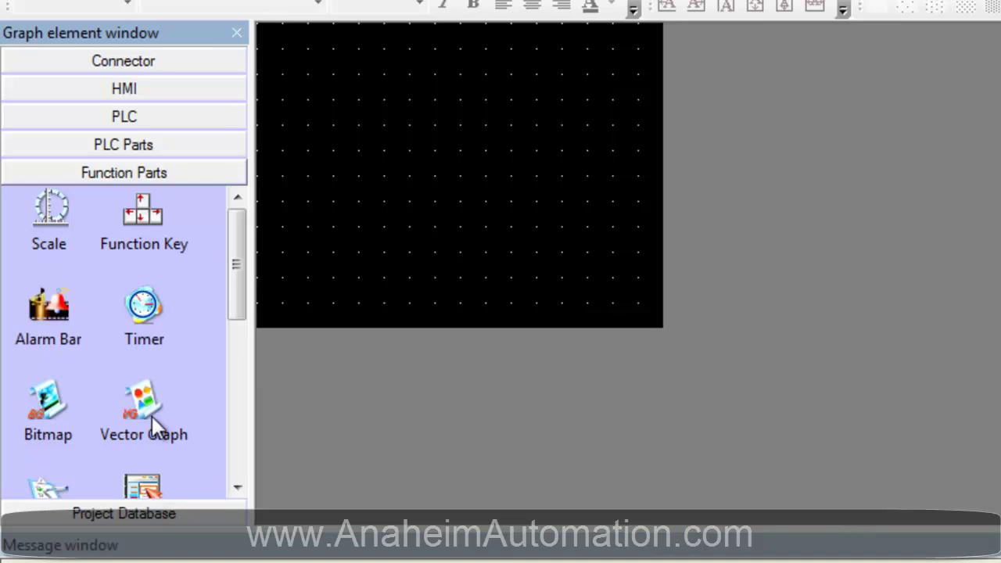
left_click(147, 221)
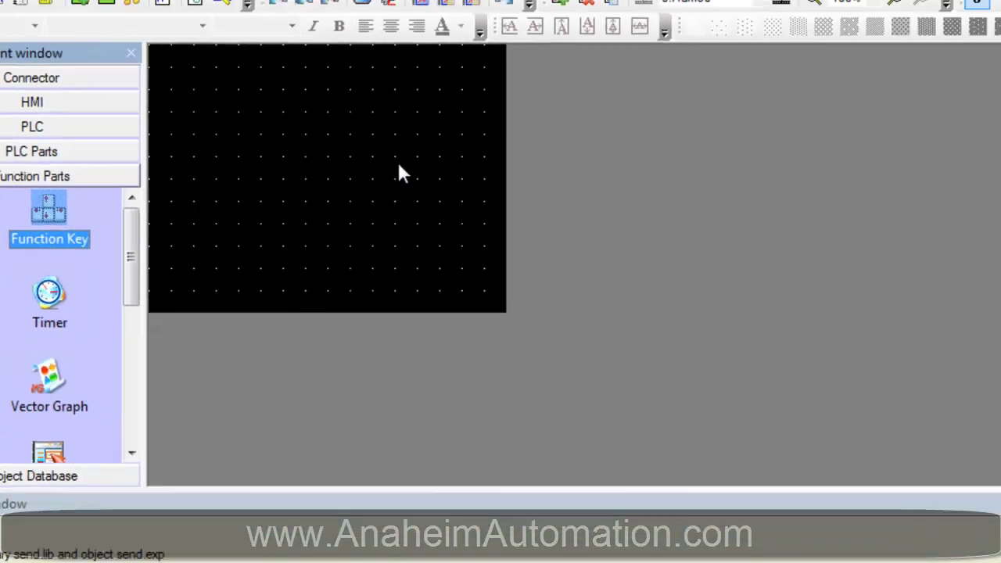
left_click(542, 154)
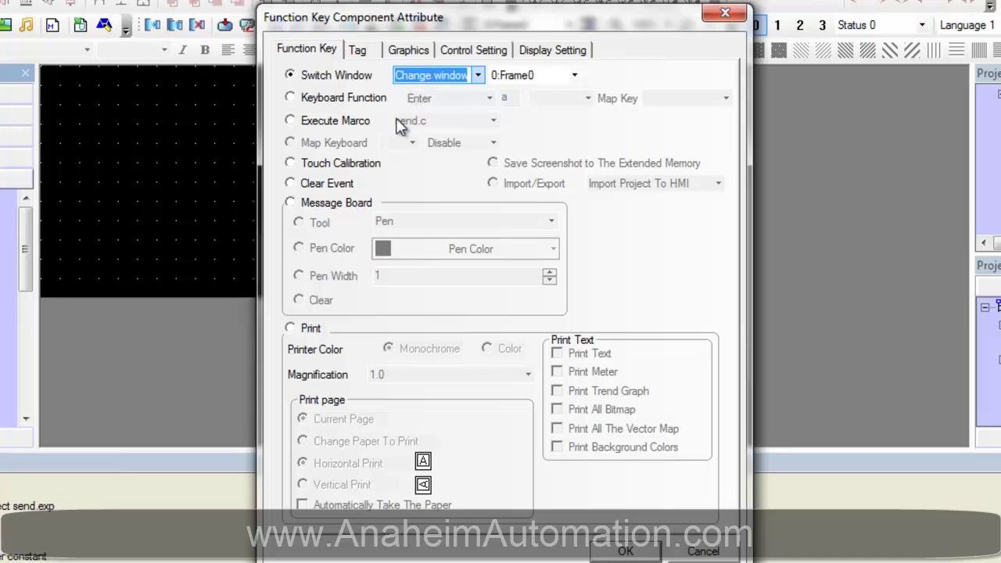
left_click(290, 121)
left_click(449, 120)
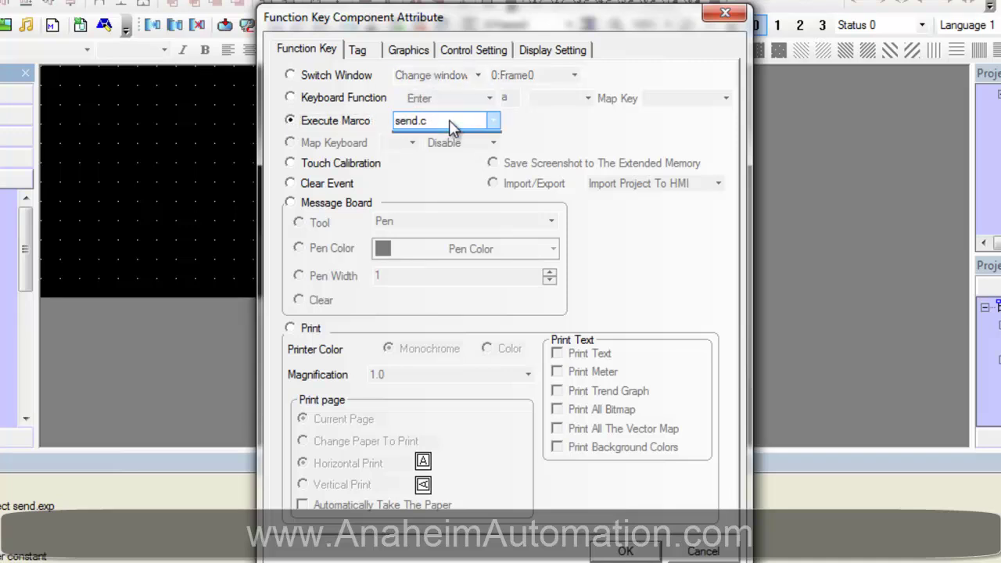
left_click(449, 120)
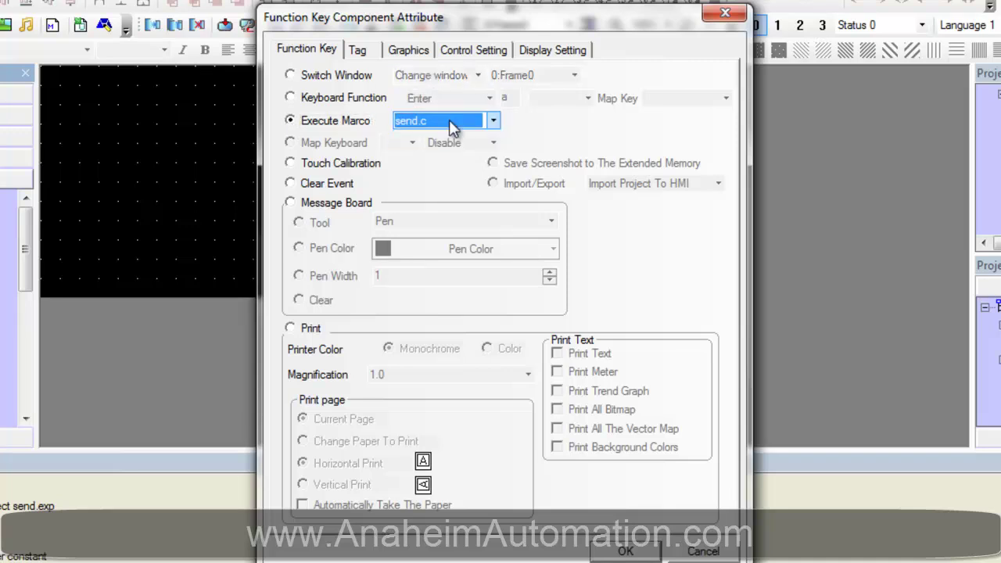
- Enable the key's tag and label states 0 and 1 as Send
left_click(358, 50)
left_click(287, 80)
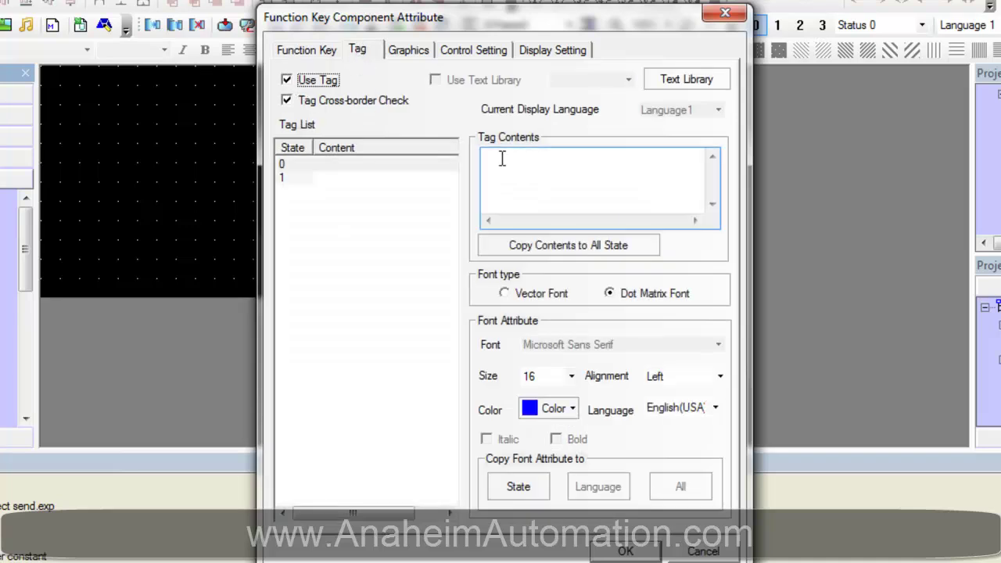
left_click(535, 167)
type("W")
key("BackSpace")
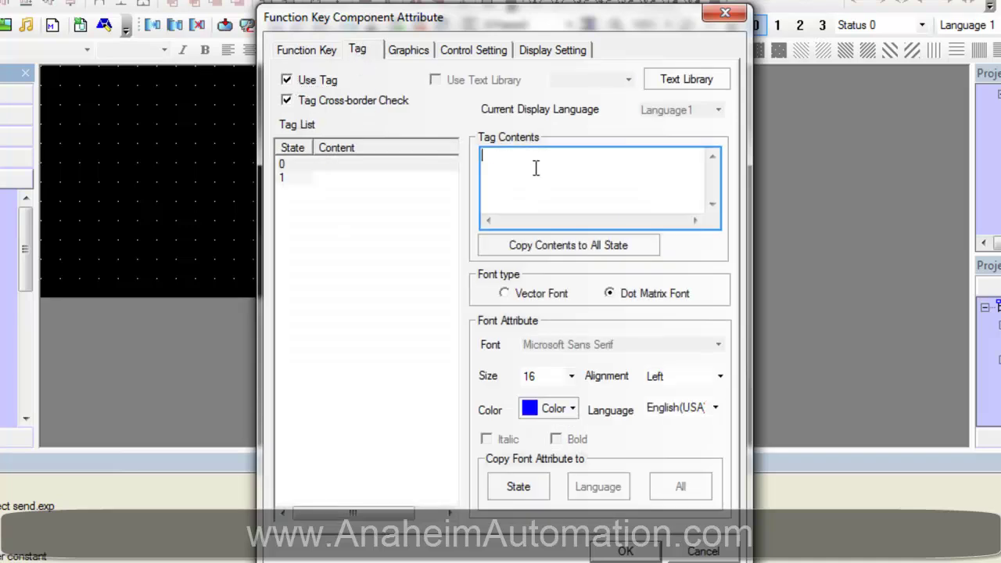
type("Send")
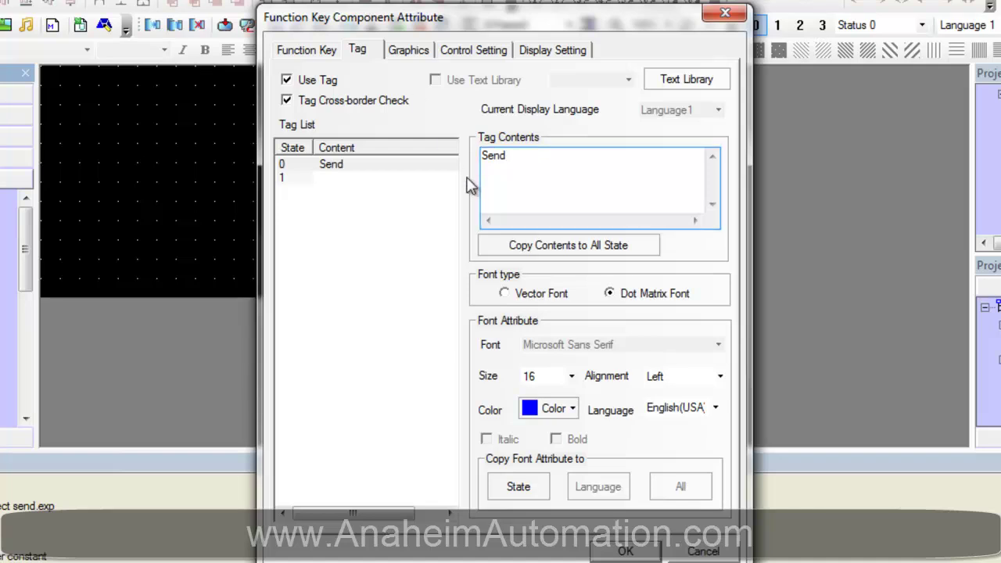
left_click(295, 174)
left_click(299, 179)
left_click(569, 159)
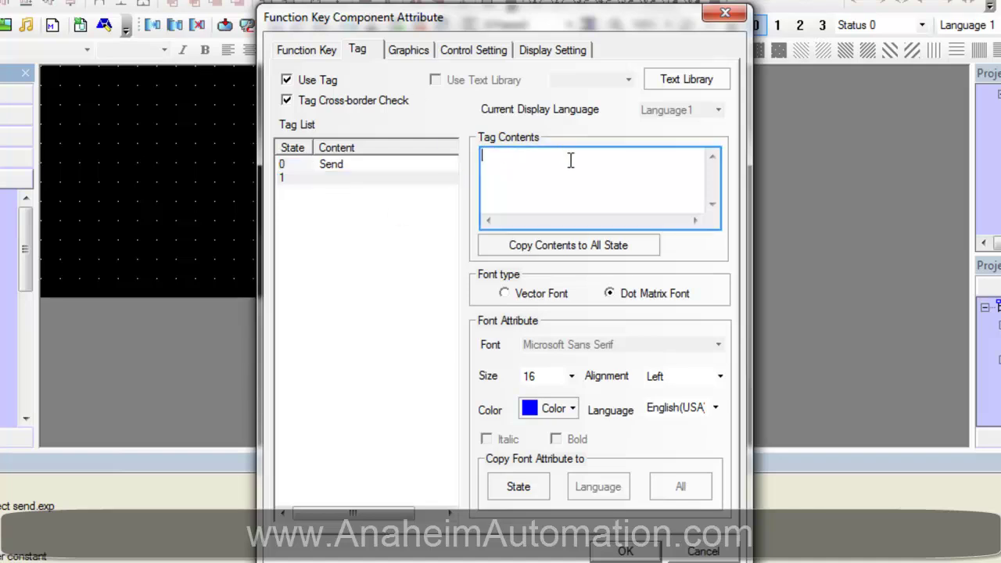
type("Send")
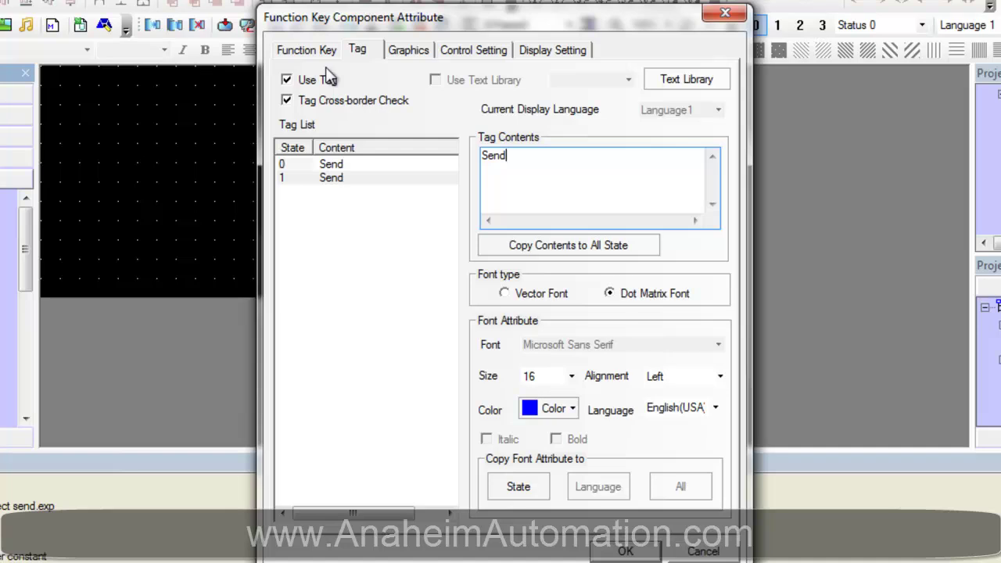
- Confirm the function key settings and place the Send key on Frame0
left_click(306, 50)
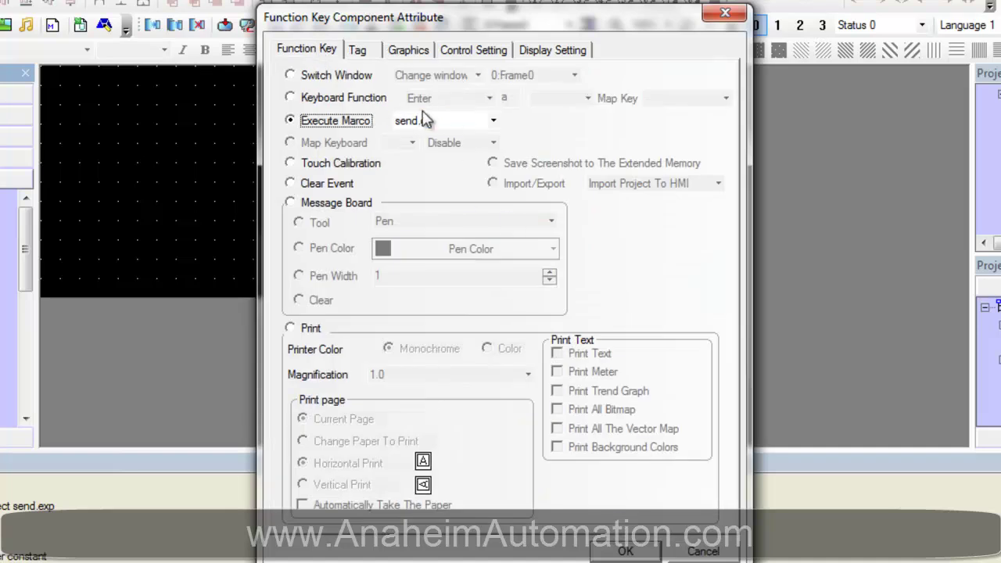
left_click(625, 551)
left_click(202, 126)
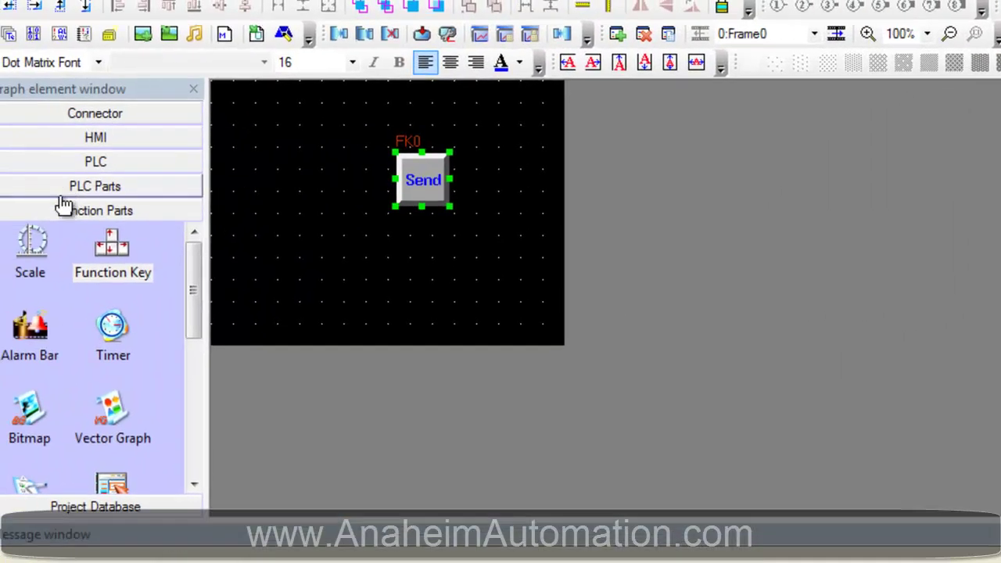
- Add Note Book NB0 reading LW0, 2 total lines with 1 shown, at the upper left
left_click(78, 196)
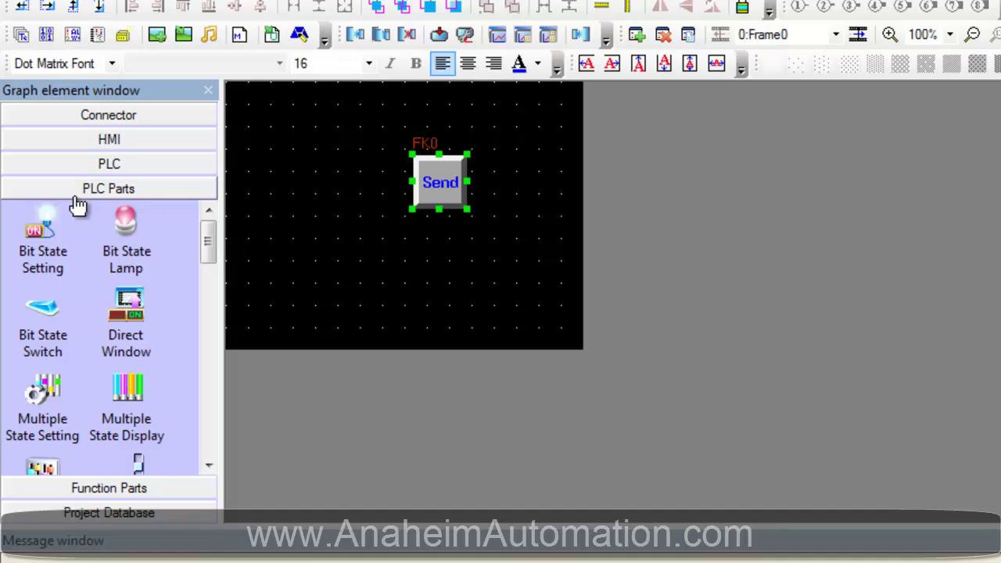
left_click_drag(207, 243, 220, 414)
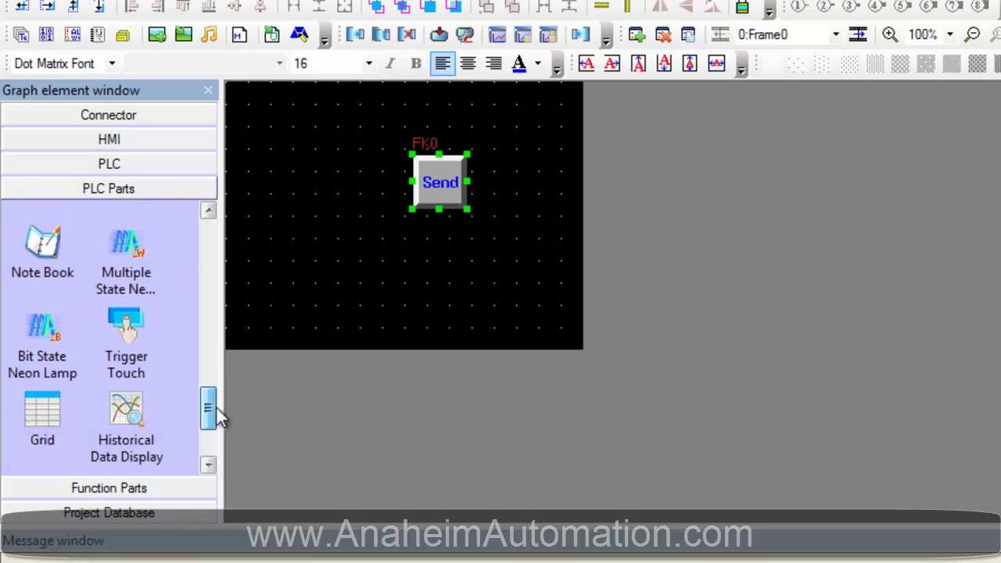
left_click(40, 239)
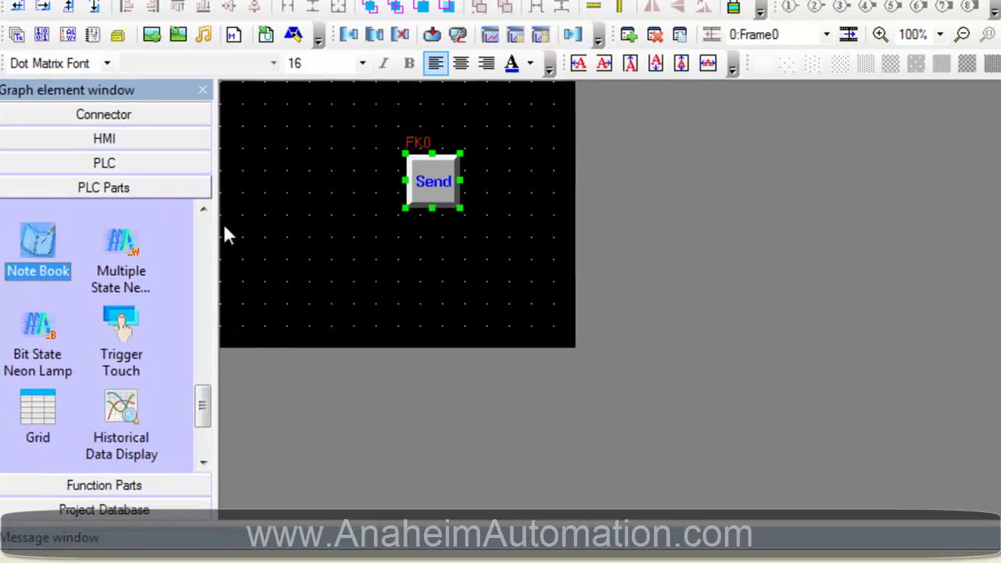
left_click(283, 197)
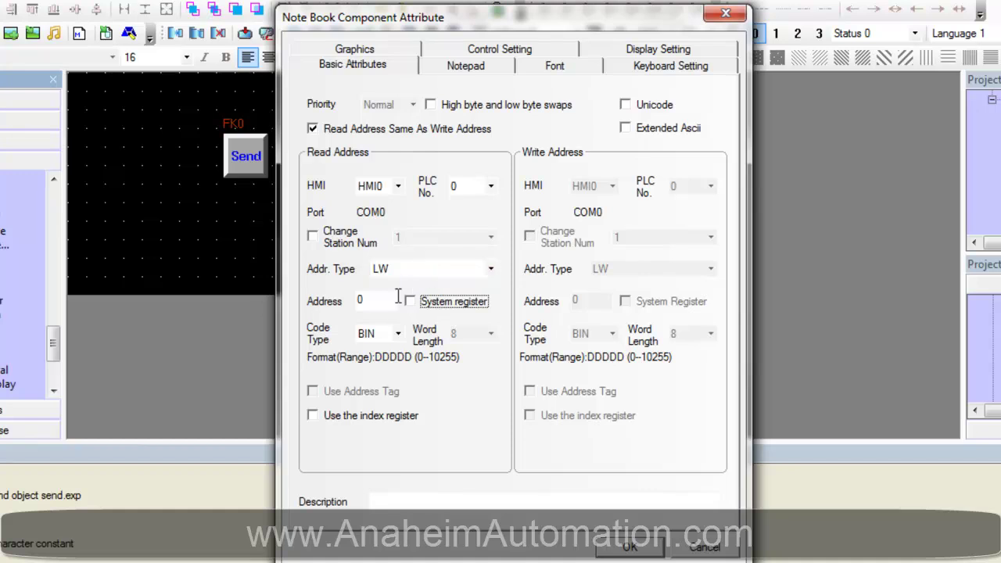
left_click(460, 69)
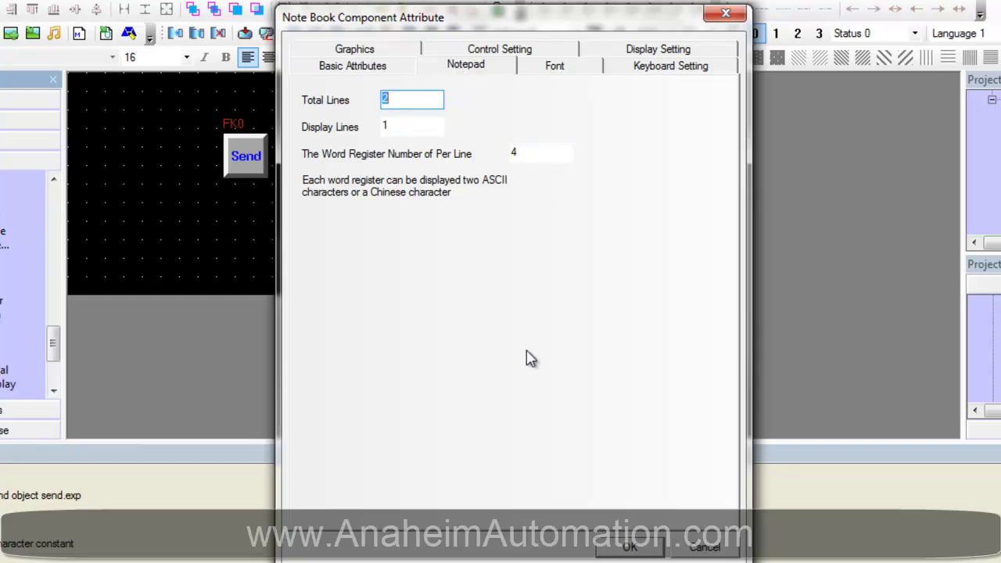
left_click(629, 547)
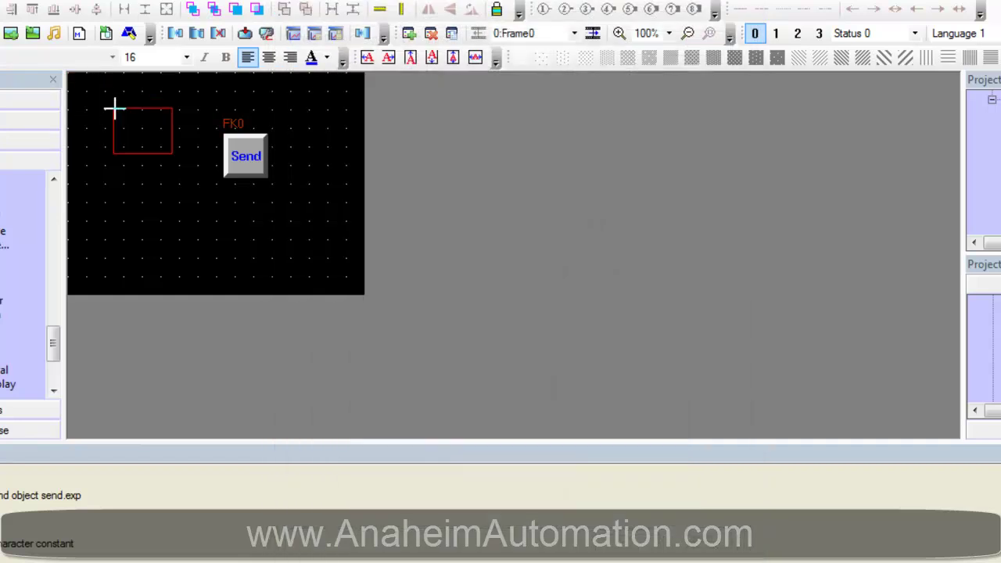
left_click(121, 113)
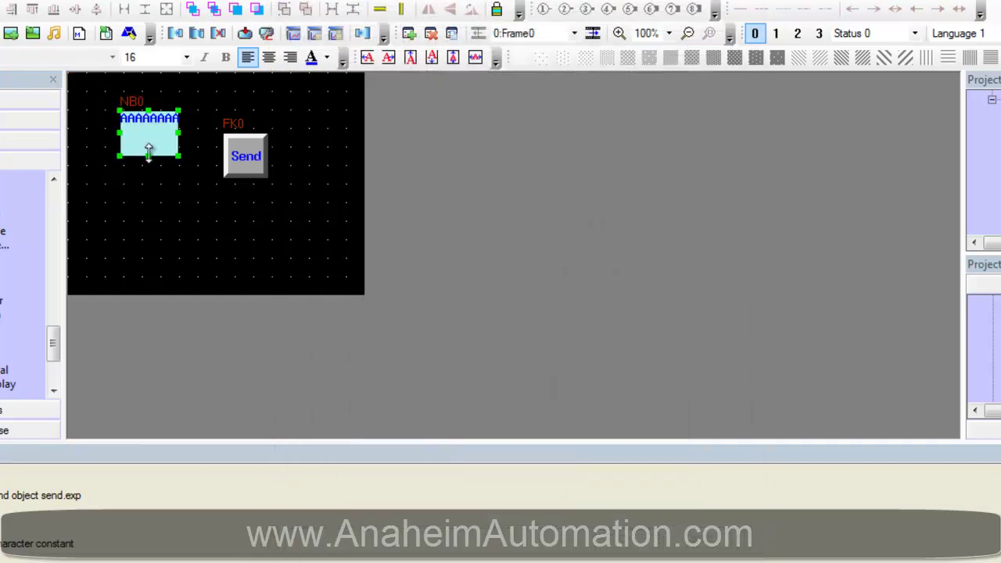
- Shorten NB0 and set up a second notebook reading LW100 with 8 words per line
left_click_drag(148, 155, 149, 125)
left_click(104, 191)
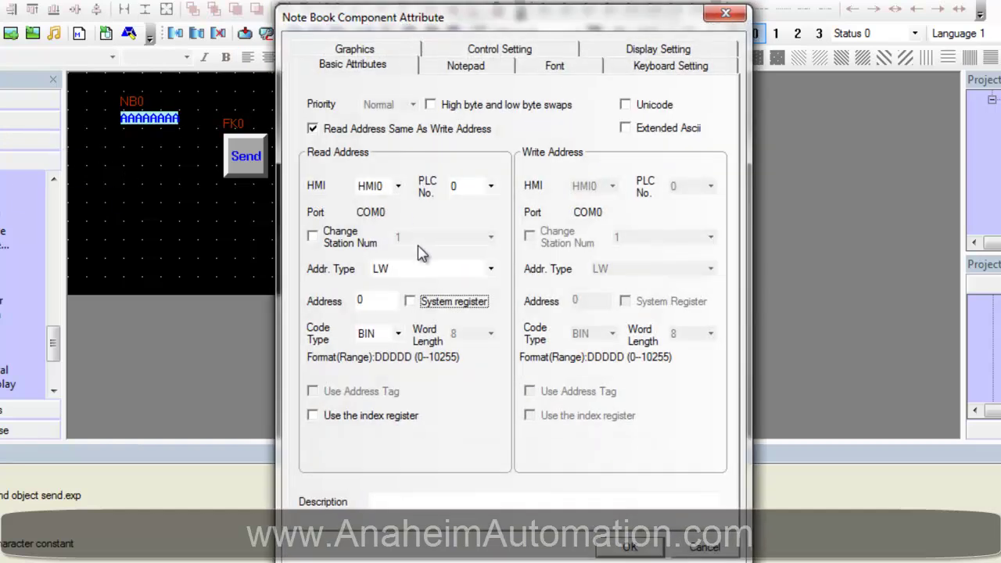
key("shift+Tab")
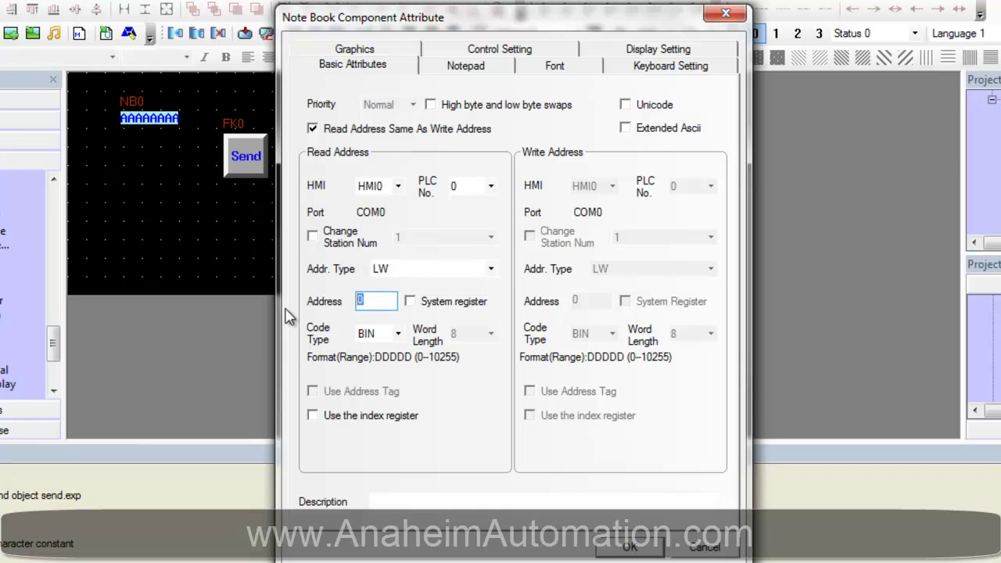
type("100")
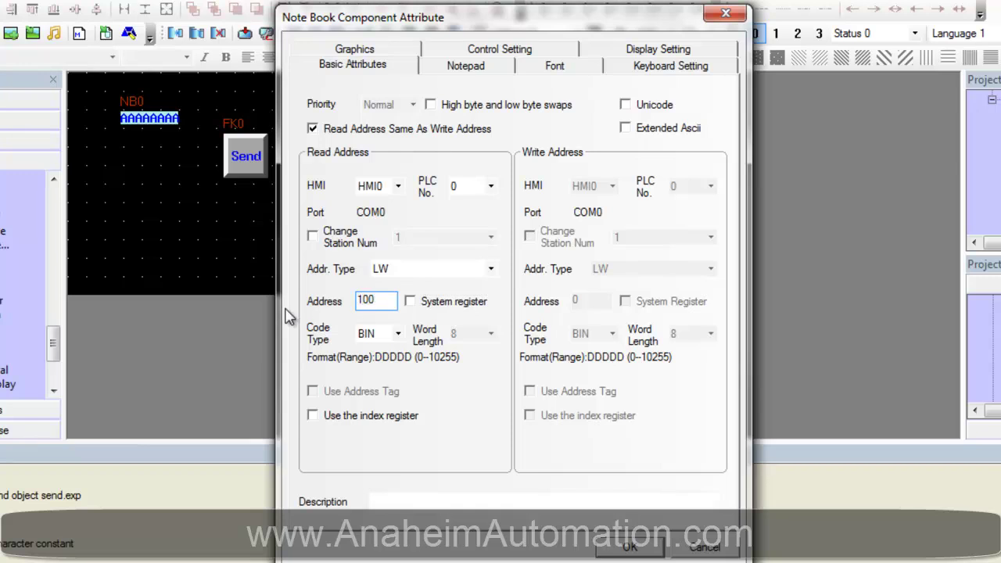
left_click(498, 69)
double_click(525, 154)
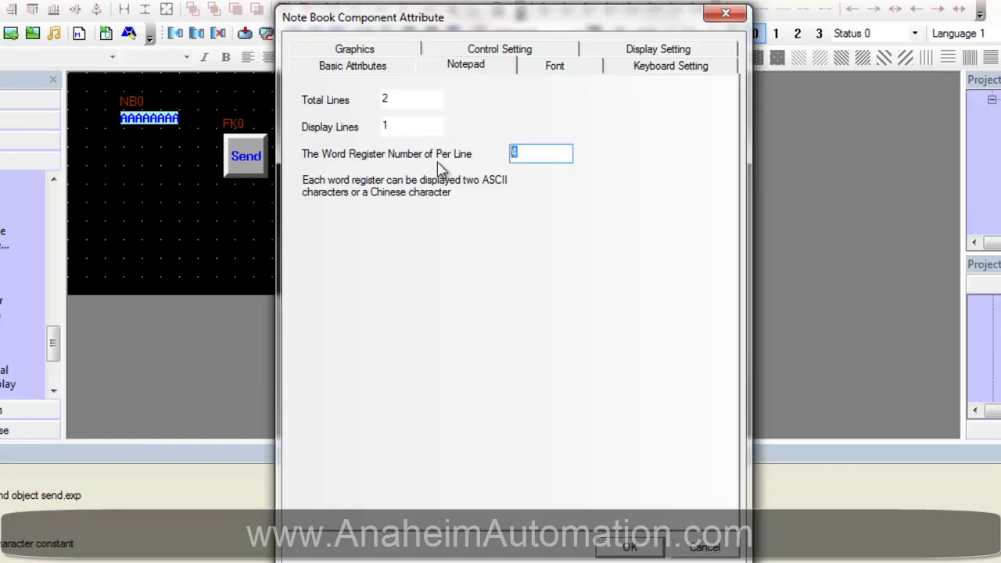
type("8")
- Place NB1 below NB0, shorten it to one line and nudge it right
left_click(630, 547)
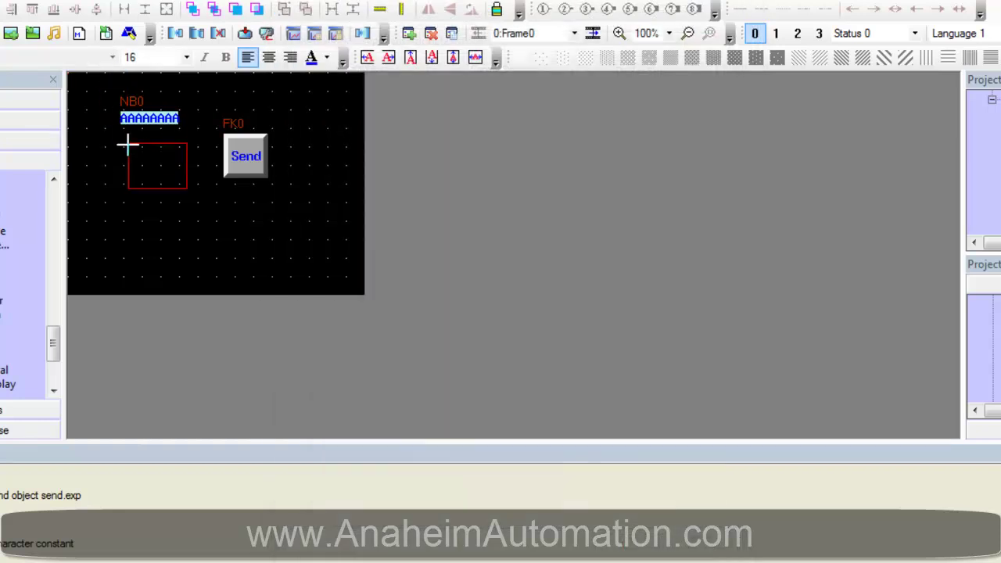
left_click(128, 168)
left_click_drag(127, 192, 129, 145)
key("Right")
key("Right")
key("Right")
key("Right")
key("Right")
key("Right")
key("Right")
key("Right")
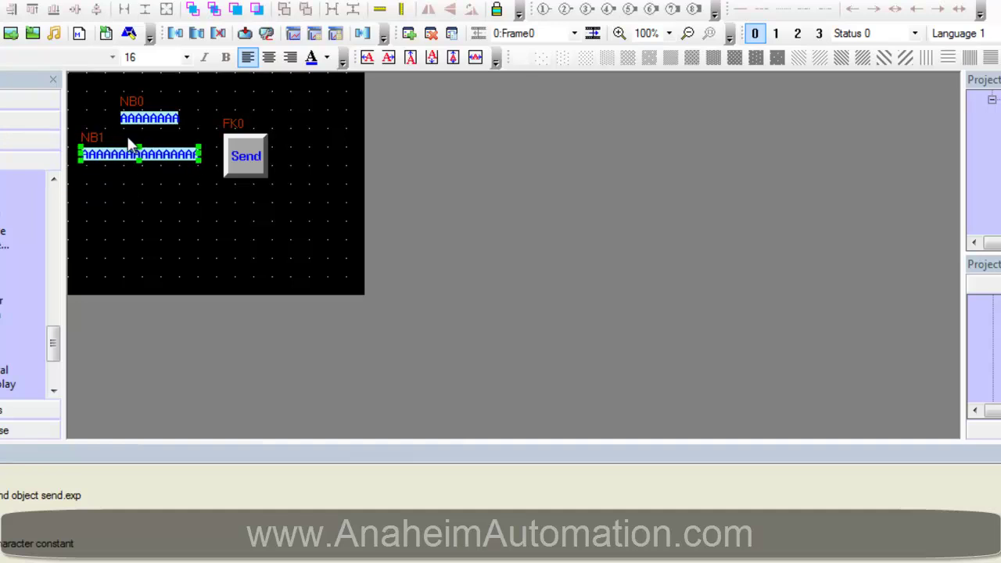
left_click(197, 102)
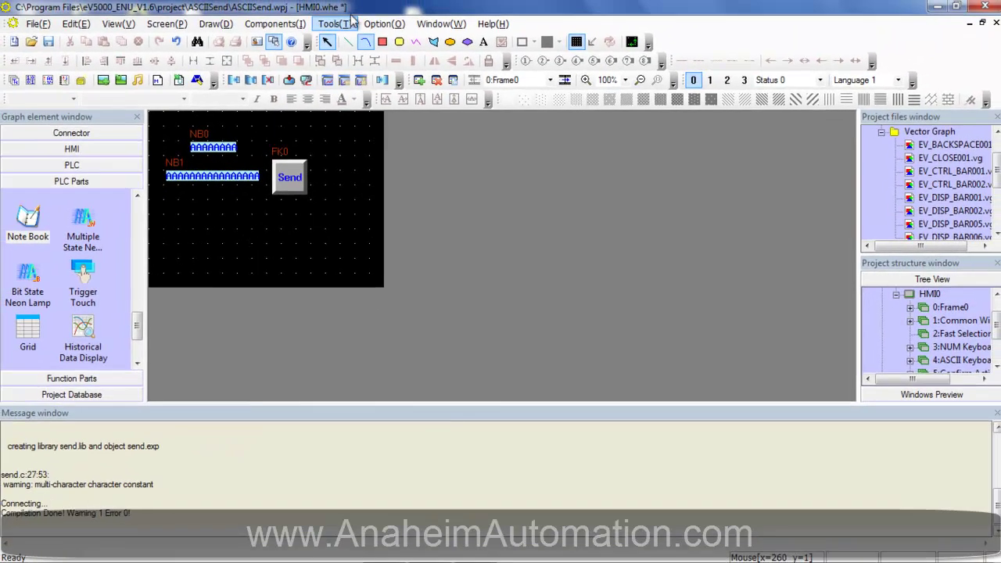
- Run Tools > Compile for 0 warnings and 0 errors, then open the EVDownload window via Tools > Download
left_click(324, 4)
mouse_move(260, 4)
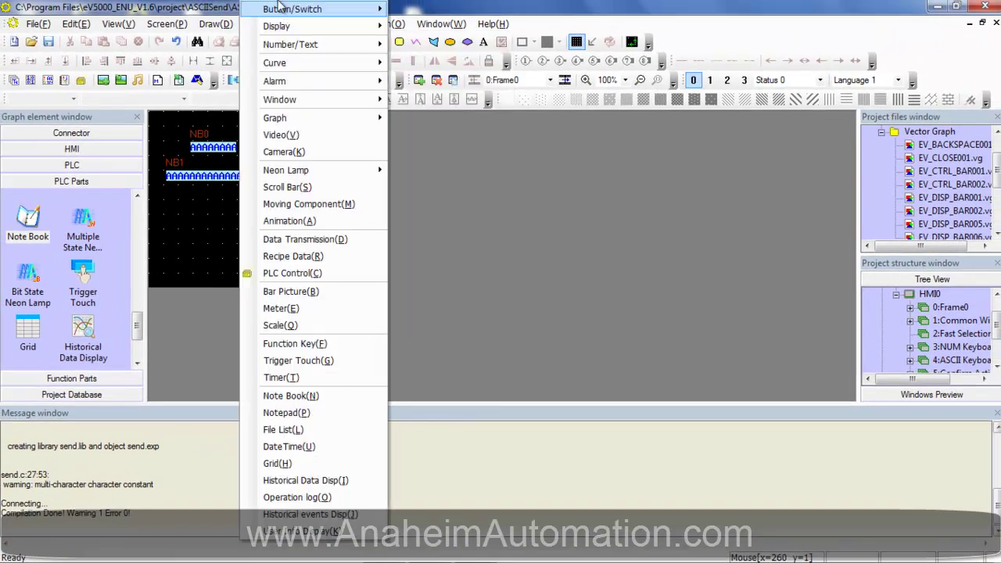
left_click(49, 46)
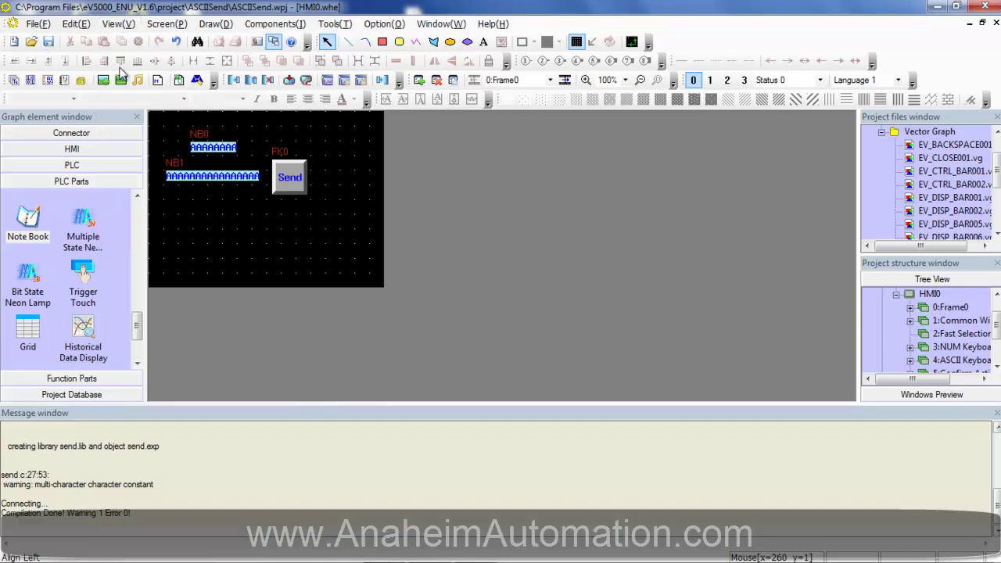
left_click(336, 23)
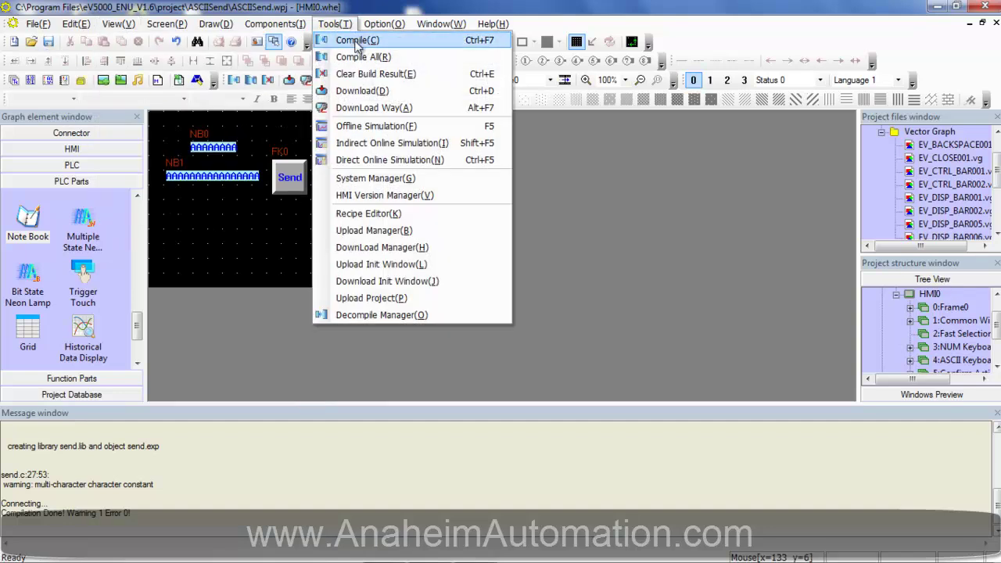
left_click(356, 43)
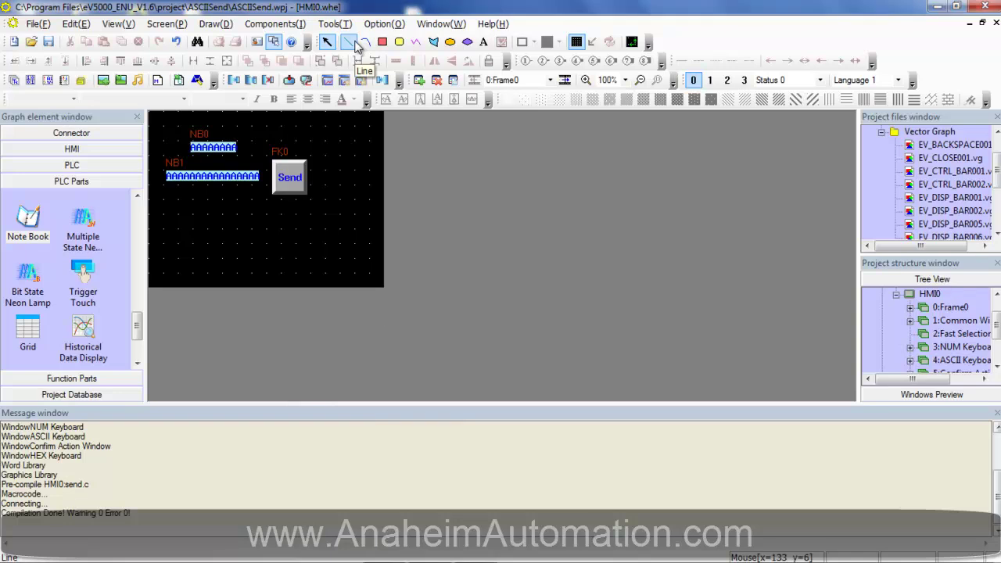
left_click(349, 24)
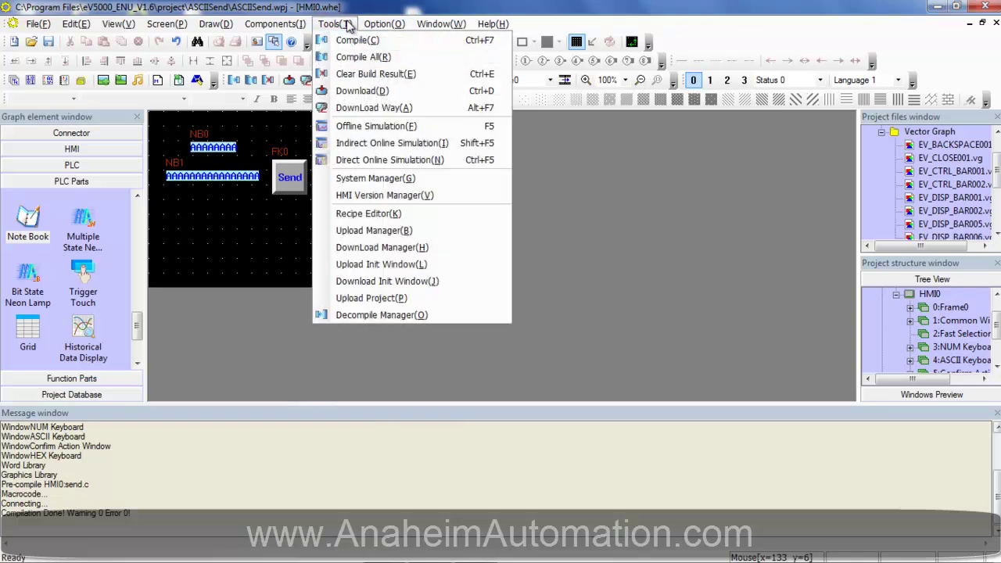
left_click(369, 91)
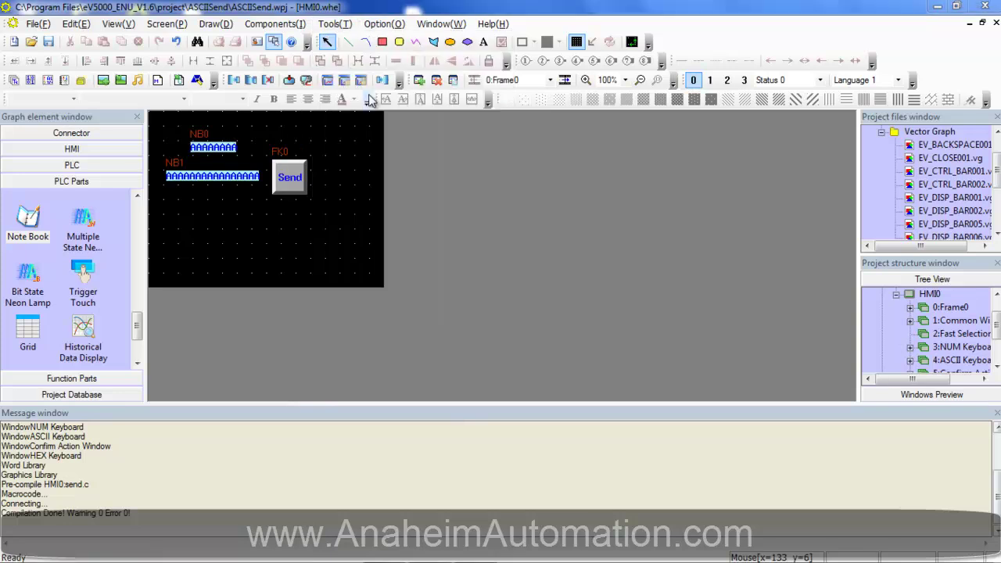